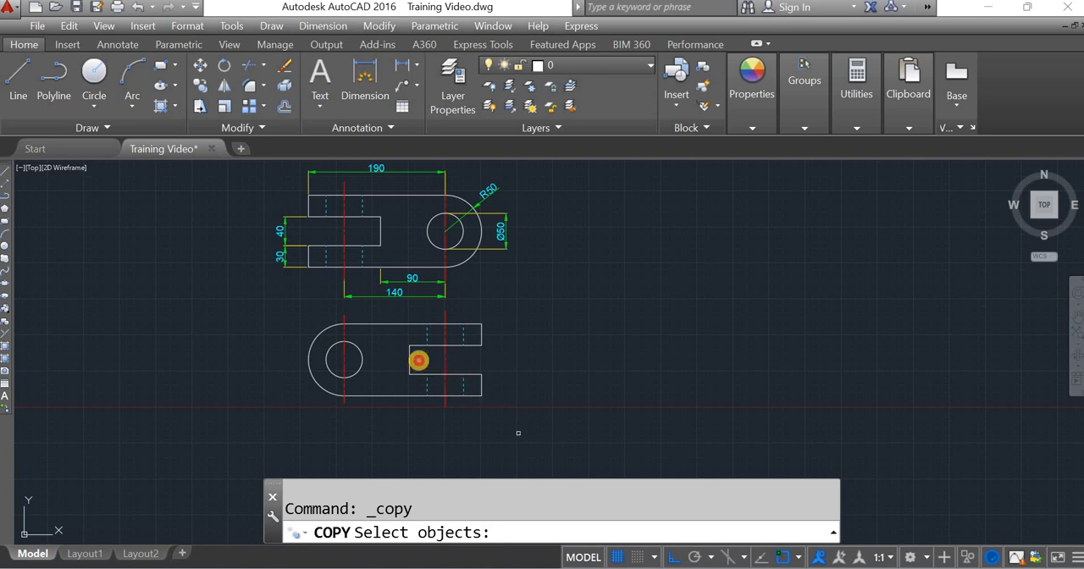
Step: Try copying the lower view from the outermost point of its arc onto the upper view's rounded end, with Ortho off
{"action": "left_click", "coordinate": [518, 433]}
{"action": "left_click", "coordinate": [271, 311]}
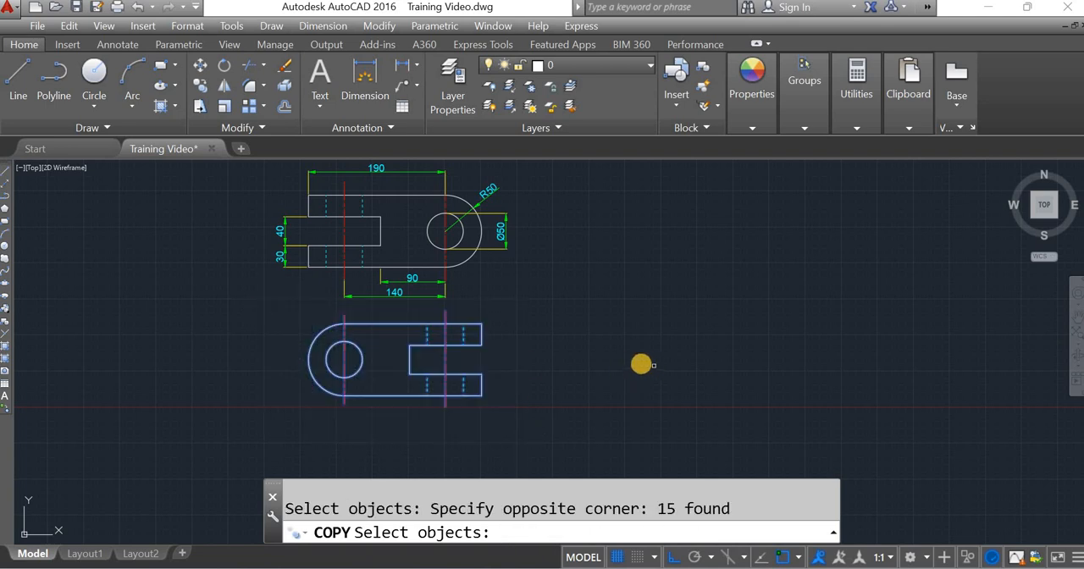
{"action": "key", "text": "Return"}
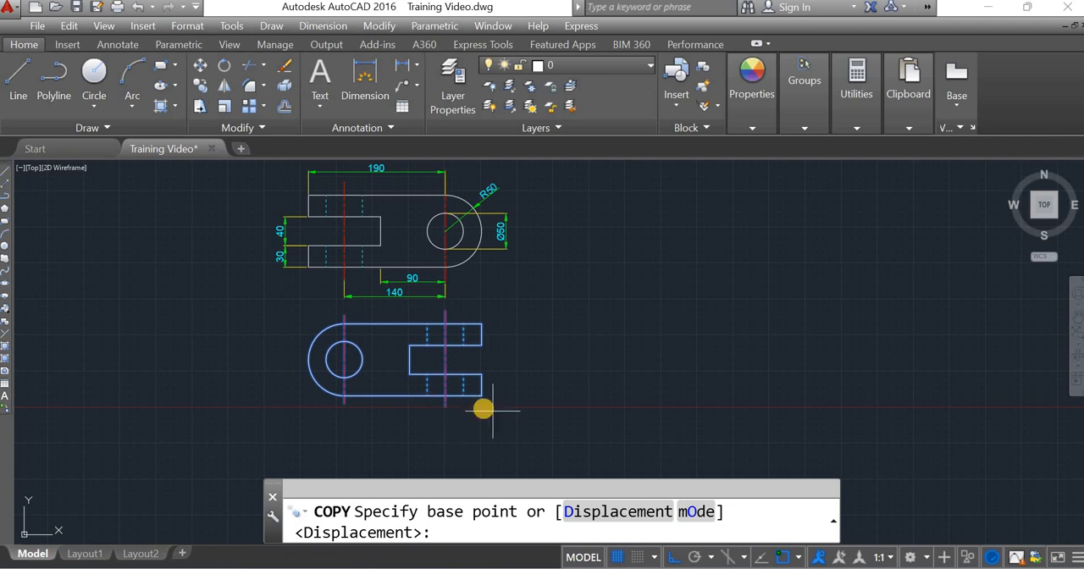
{"action": "left_click", "coordinate": [307, 359]}
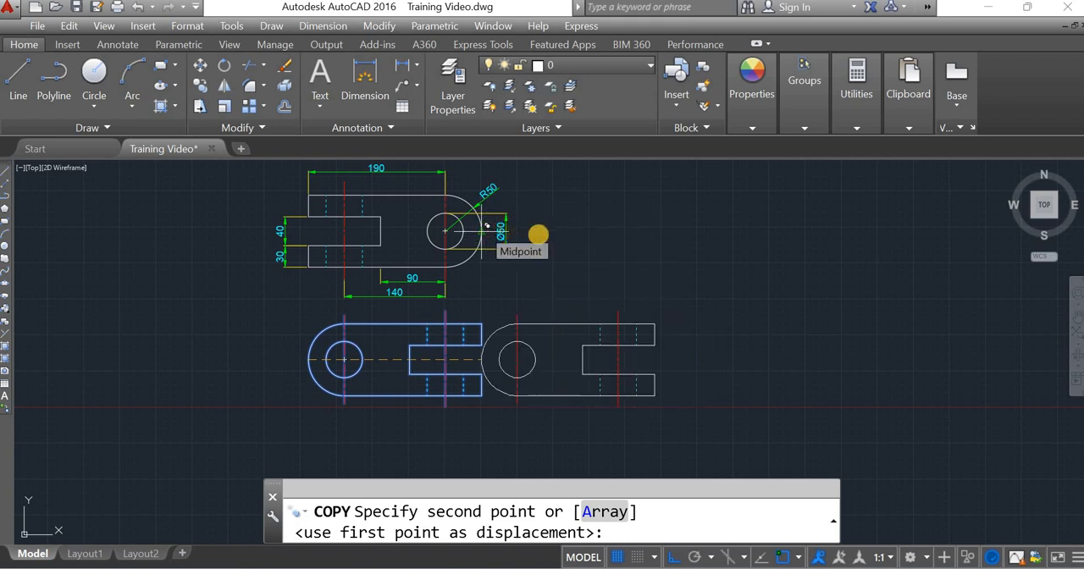
{"action": "left_click", "coordinate": [671, 557]}
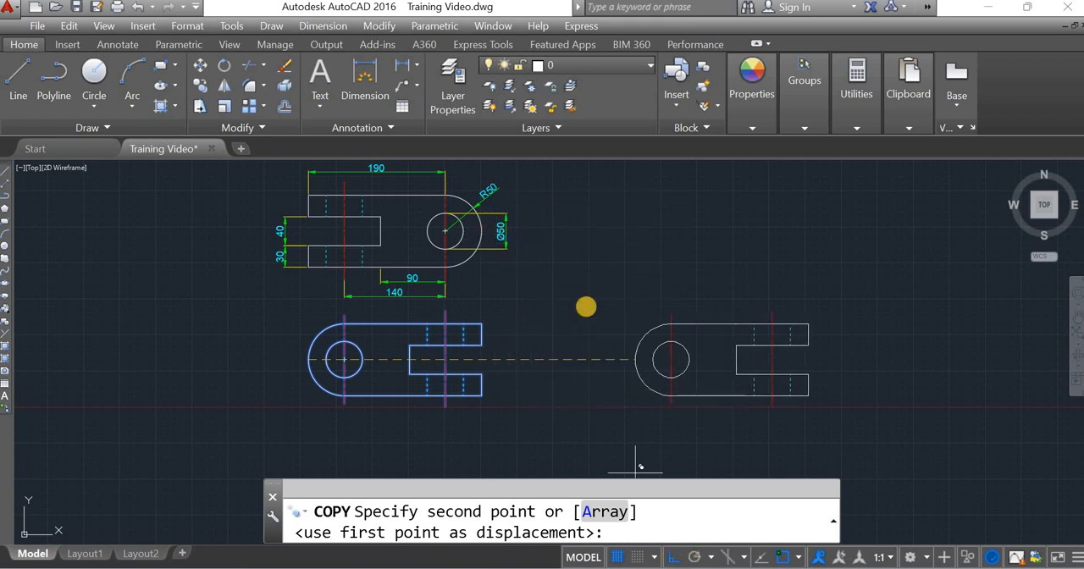
{"action": "left_click", "coordinate": [481, 230]}
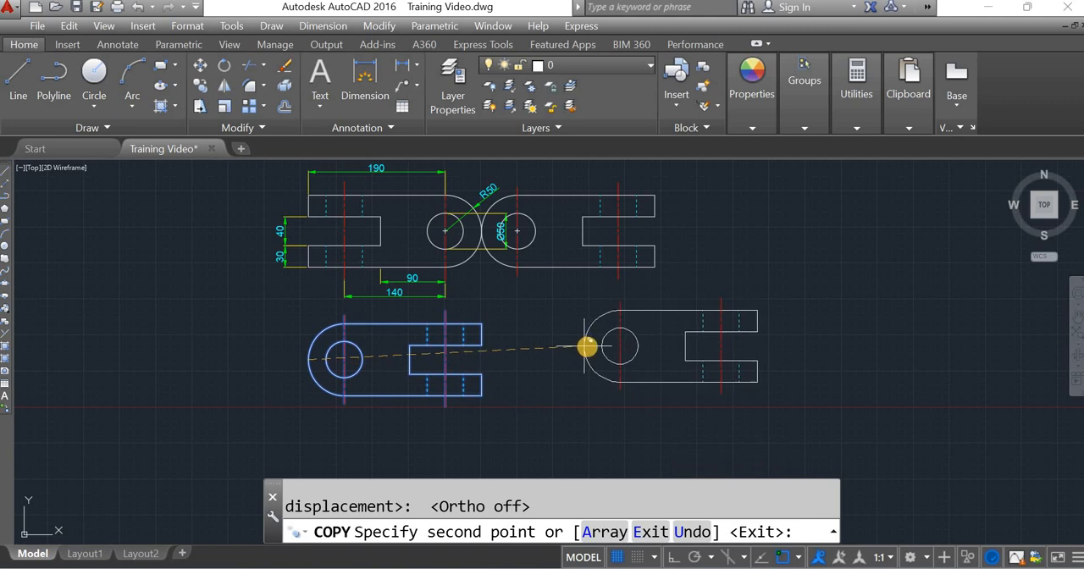
{"action": "key", "text": "Escape"}
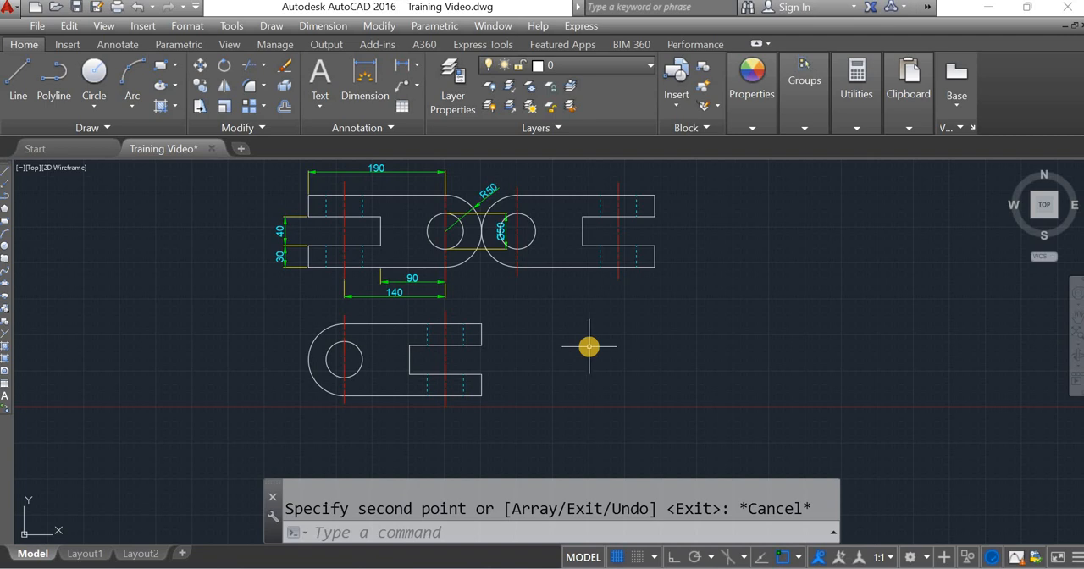
{"action": "key", "text": "ctrl+z"}
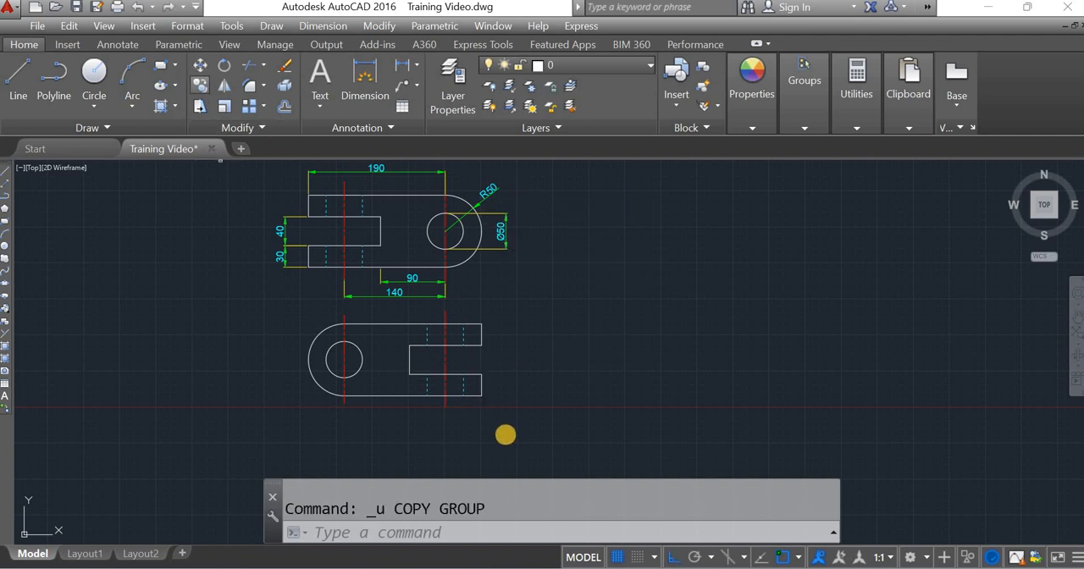
Step: Copy the whole lower view, using a free base point below it, into the empty space beside the upper view's rounded end
{"action": "left_click", "coordinate": [199, 85]}
{"action": "left_click", "coordinate": [511, 435]}
{"action": "left_click", "coordinate": [278, 314]}
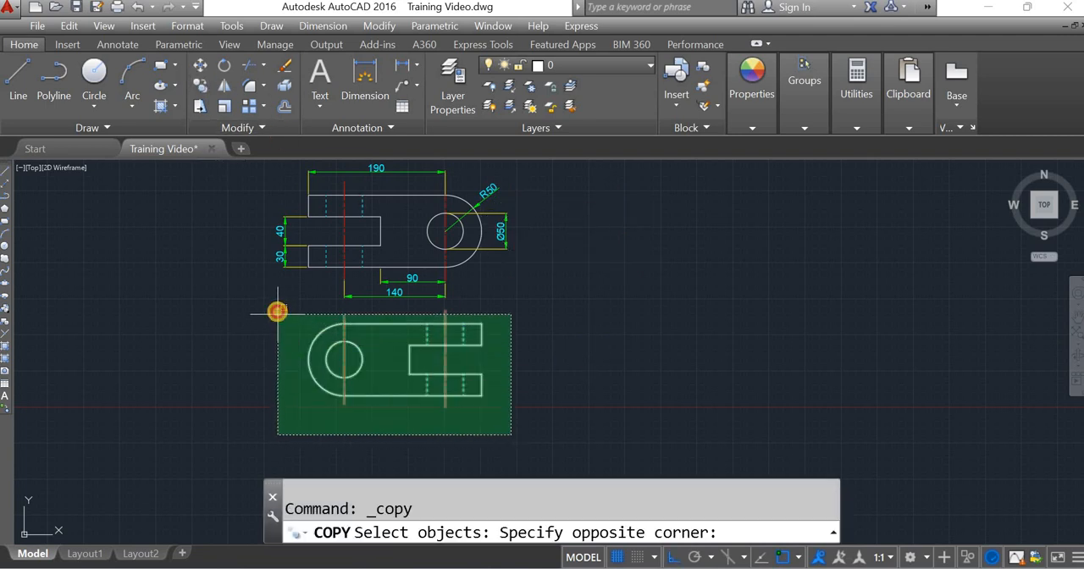
{"action": "middle_click_drag", "start_coordinate": [271, 308], "coordinate": [304, 295]}
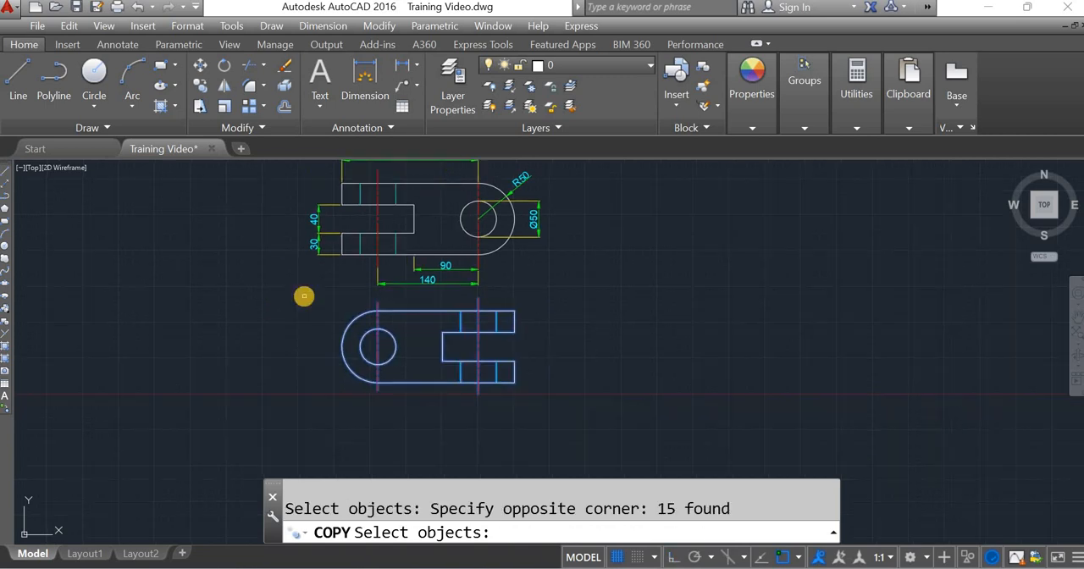
{"action": "key", "text": "Return"}
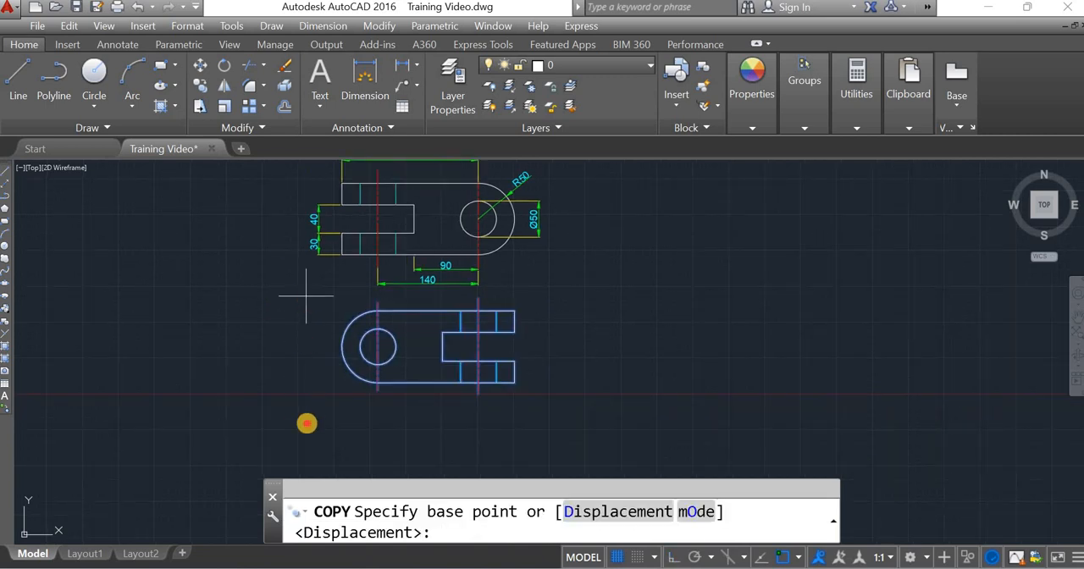
{"action": "left_click", "coordinate": [309, 422]}
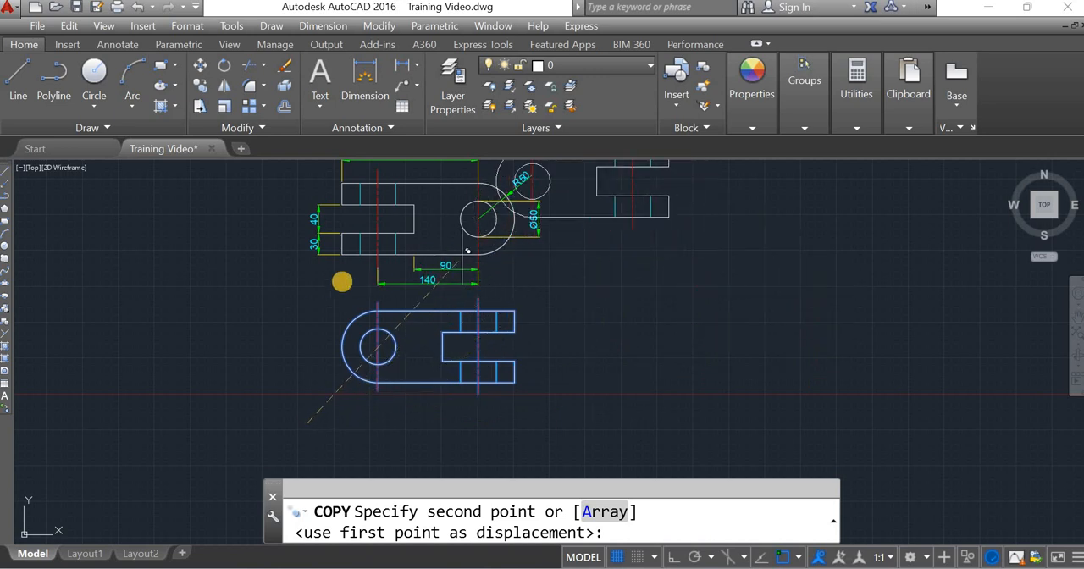
{"action": "left_click", "coordinate": [547, 290]}
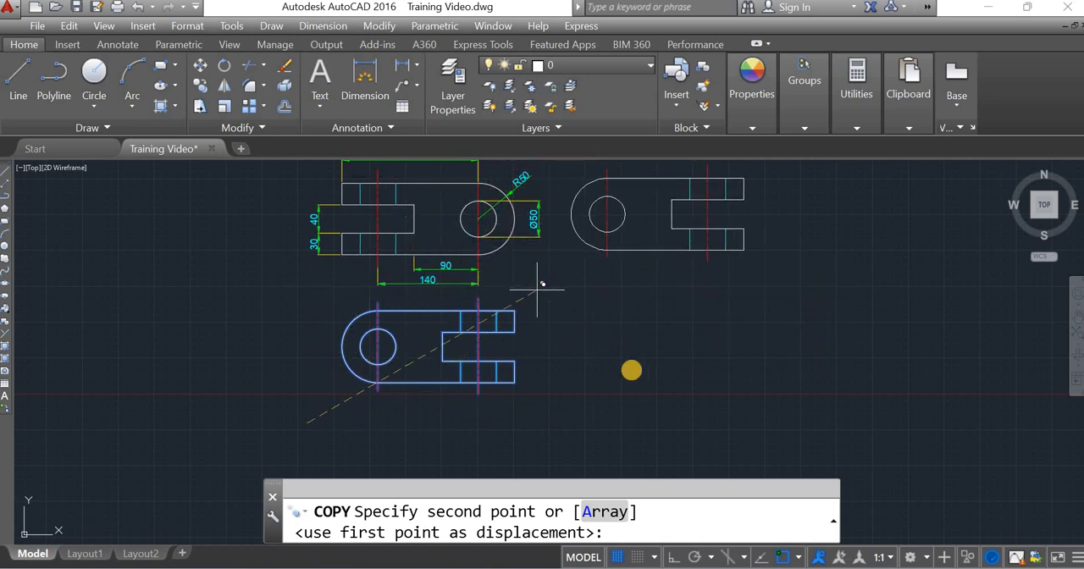
{"action": "right_click", "coordinate": [627, 383]}
{"action": "left_click", "coordinate": [677, 171]}
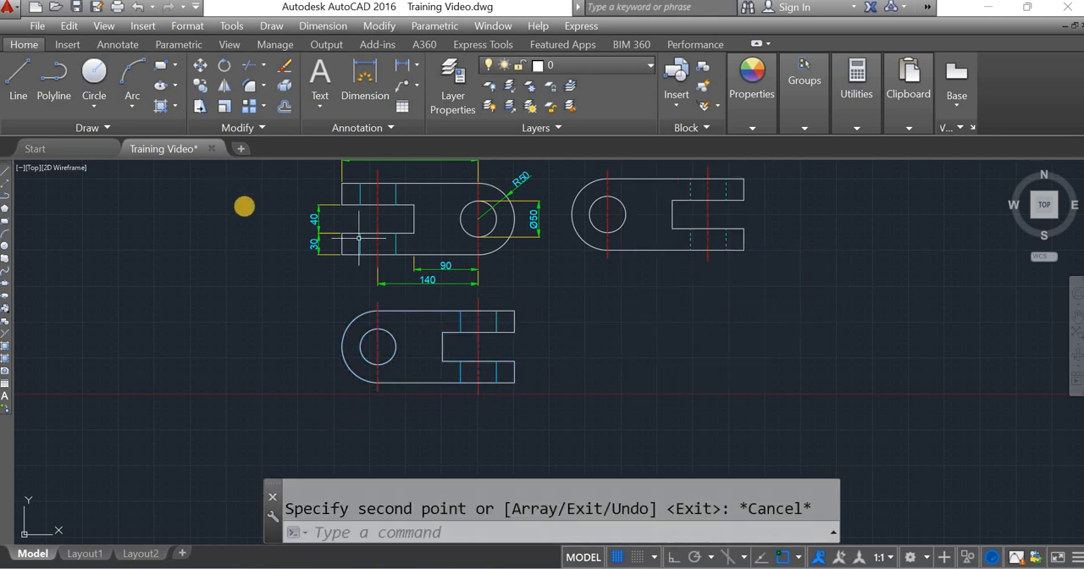
{"action": "left_click", "coordinate": [200, 86]}
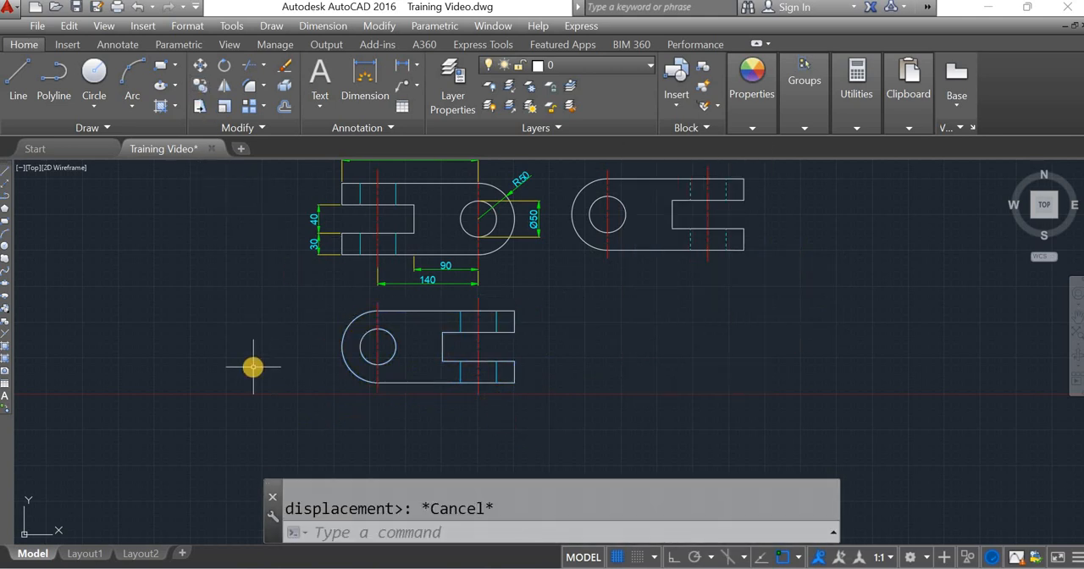
Step: Delete the copied view beside the upper view
{"action": "left_click", "coordinate": [854, 301]}
{"action": "left_click", "coordinate": [565, 170]}
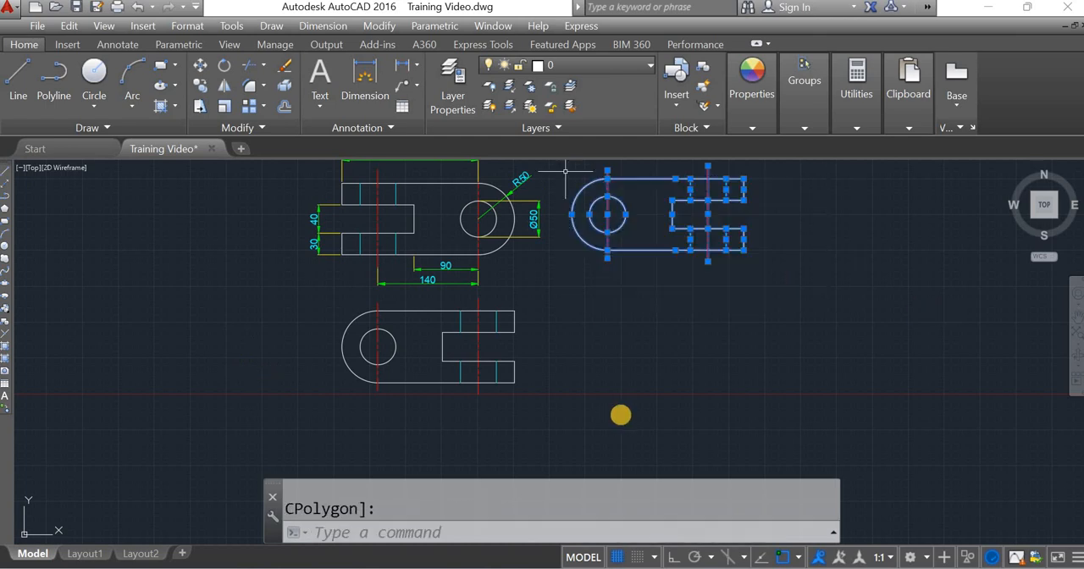
{"action": "key", "text": "Delete"}
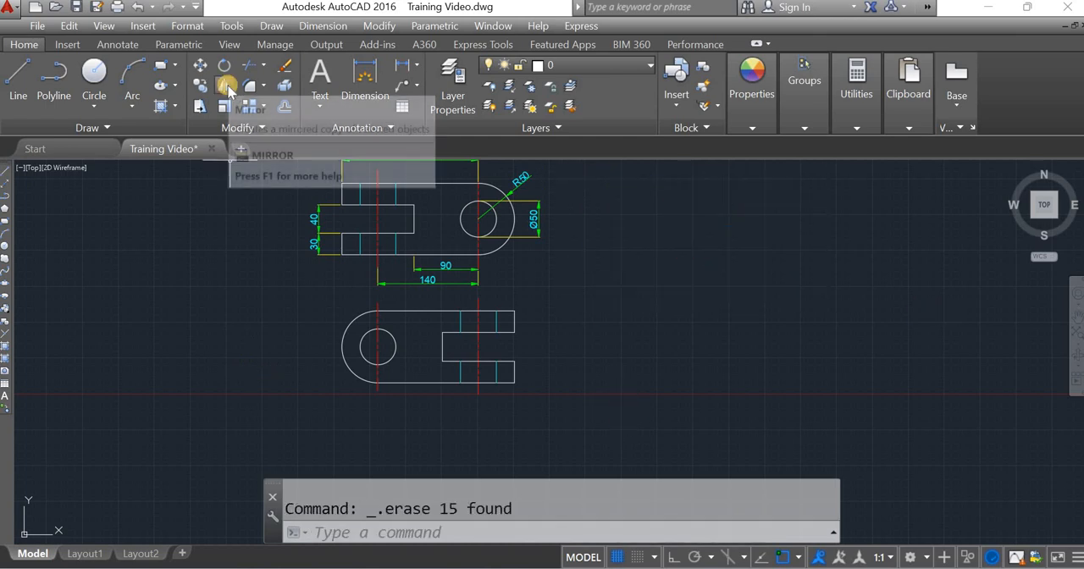
Step: Try mirroring the lower view about a vertical line beyond its forked end with Ortho on, erasing the source objects
{"action": "left_click", "coordinate": [225, 87]}
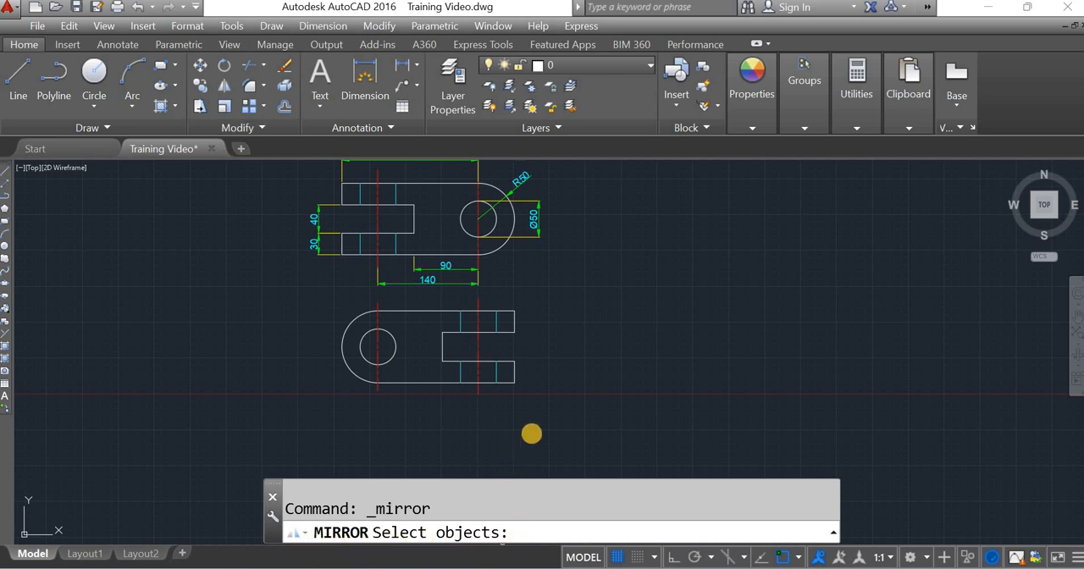
{"action": "left_click", "coordinate": [535, 431]}
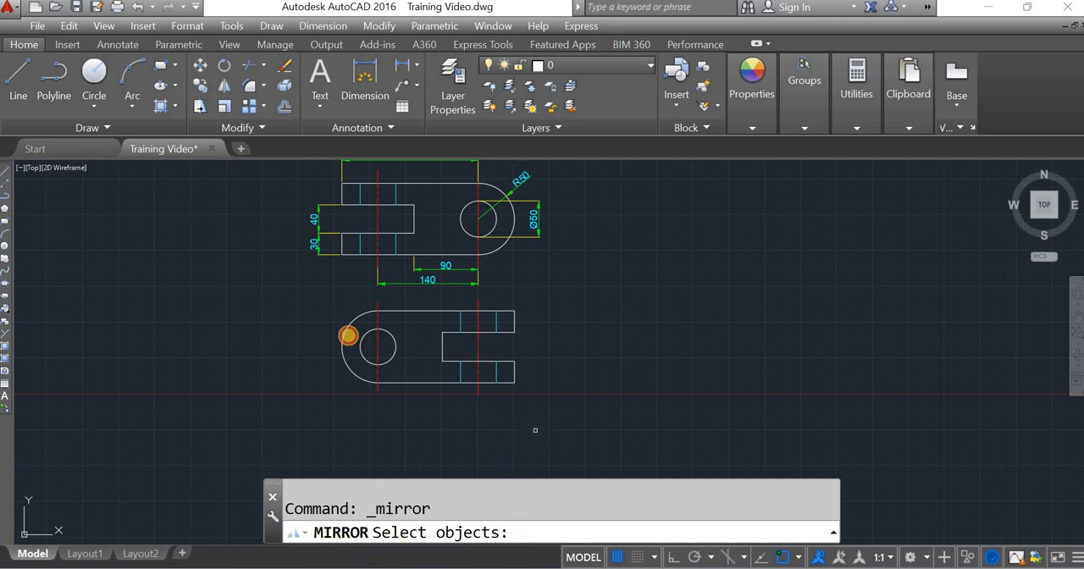
{"action": "left_click", "coordinate": [318, 300]}
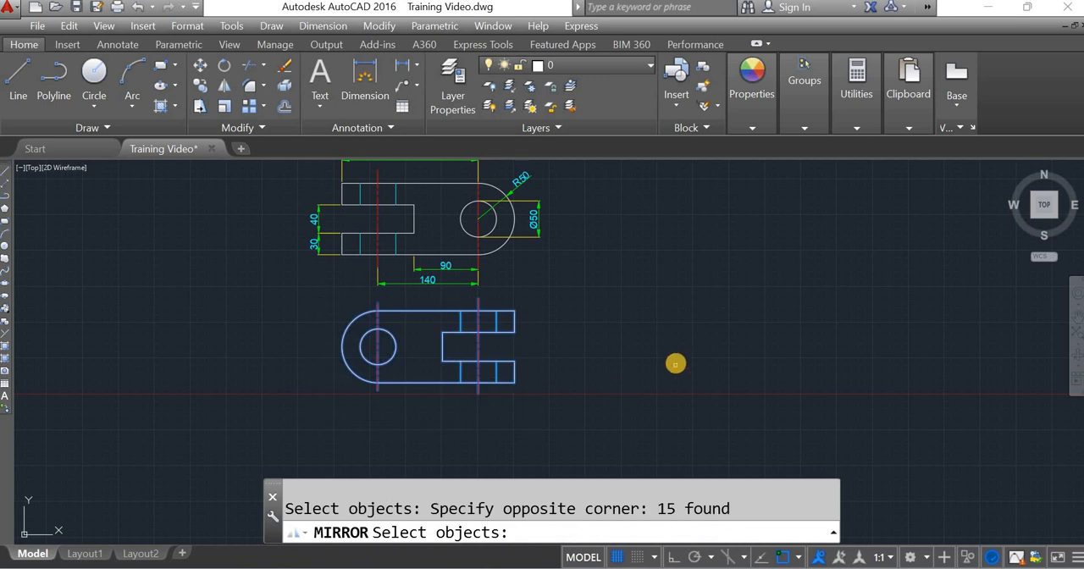
{"action": "key", "text": "Return"}
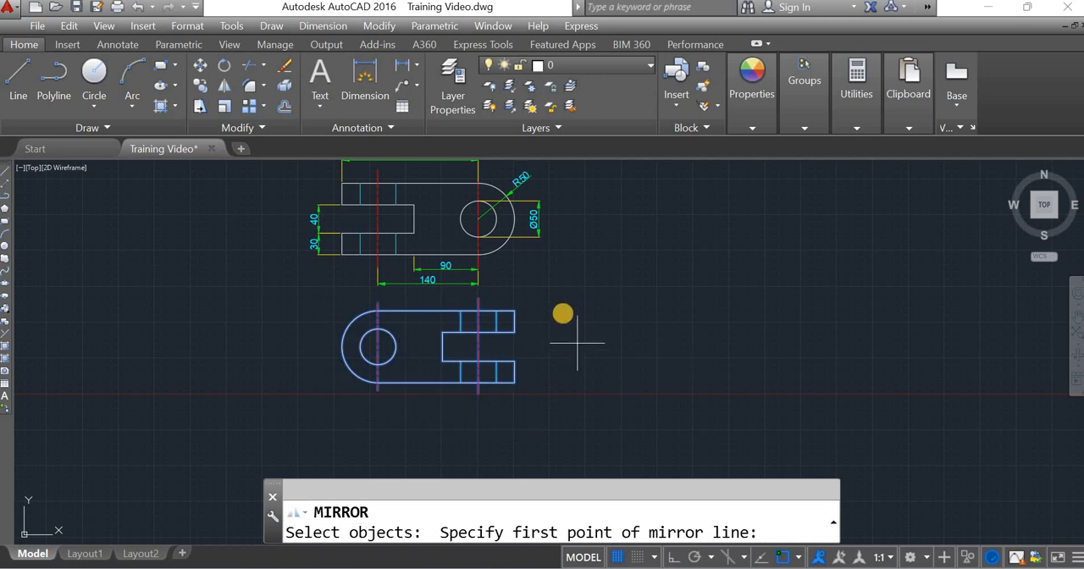
{"action": "left_click", "coordinate": [558, 303]}
{"action": "key", "text": "F8"}
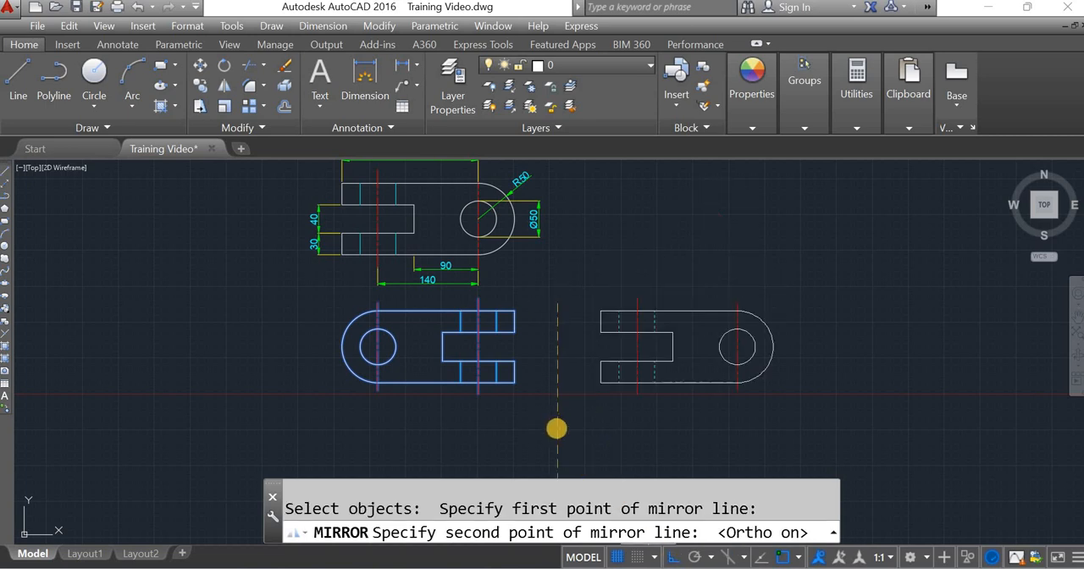
{"action": "left_click", "coordinate": [596, 427]}
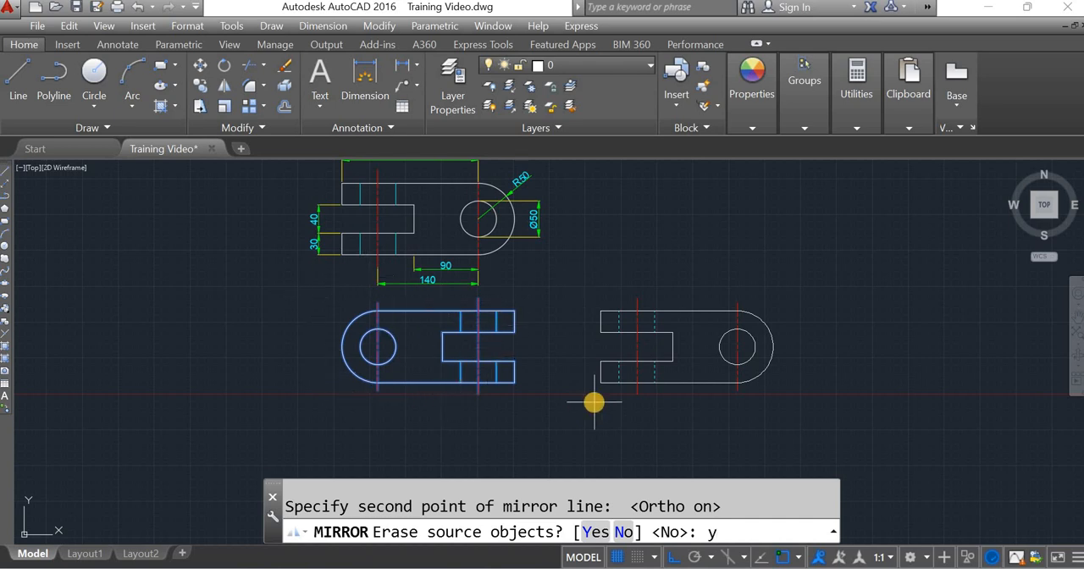
{"action": "key", "text": "Return"}
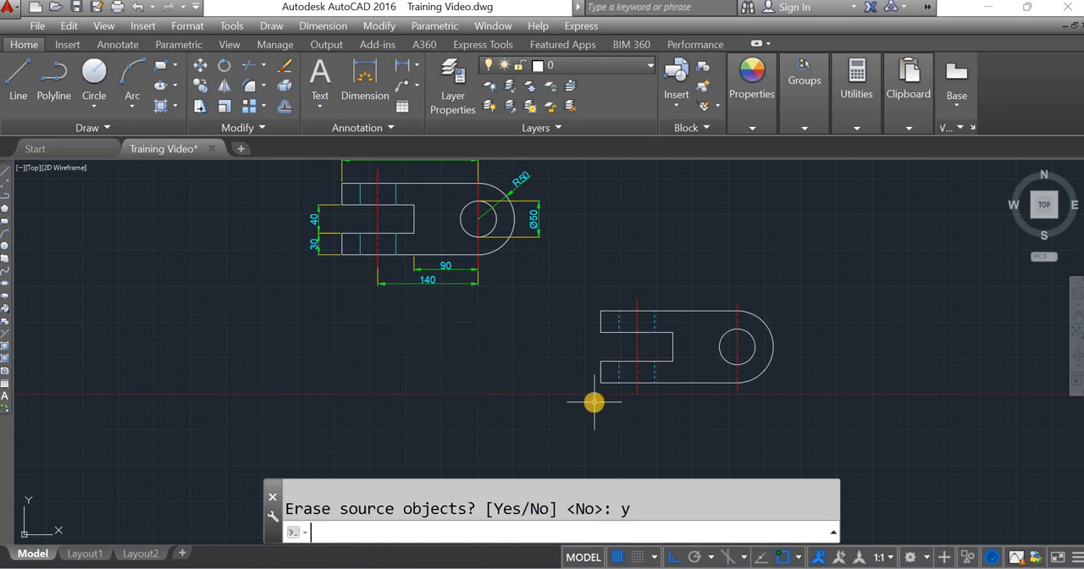
{"action": "key", "text": "ctrl+z"}
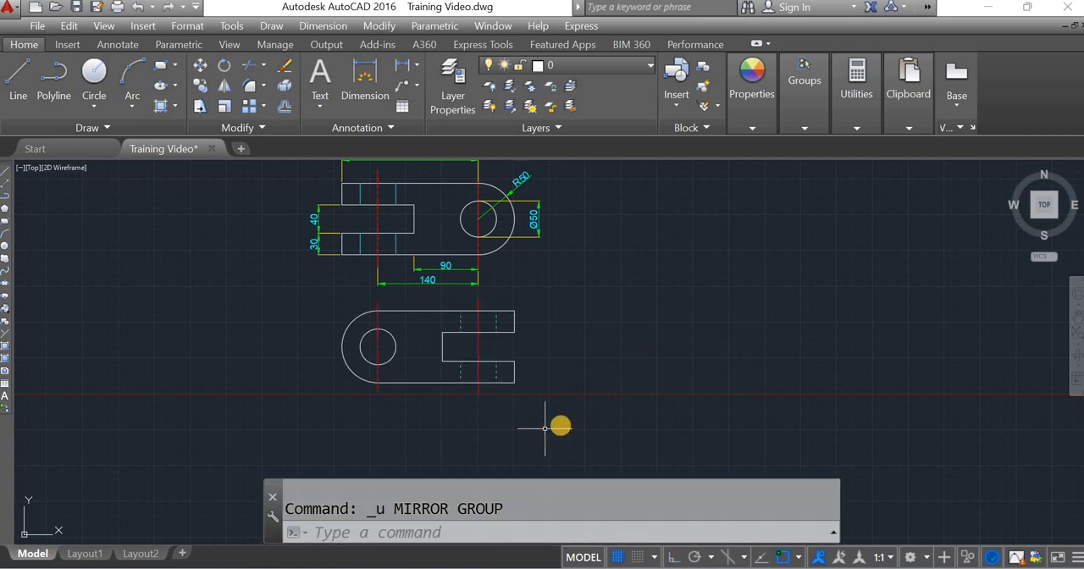
Step: Mirror the lower view about a vertical line beyond its forked end with Ortho on, keeping the source objects
{"action": "left_click", "coordinate": [564, 424]}
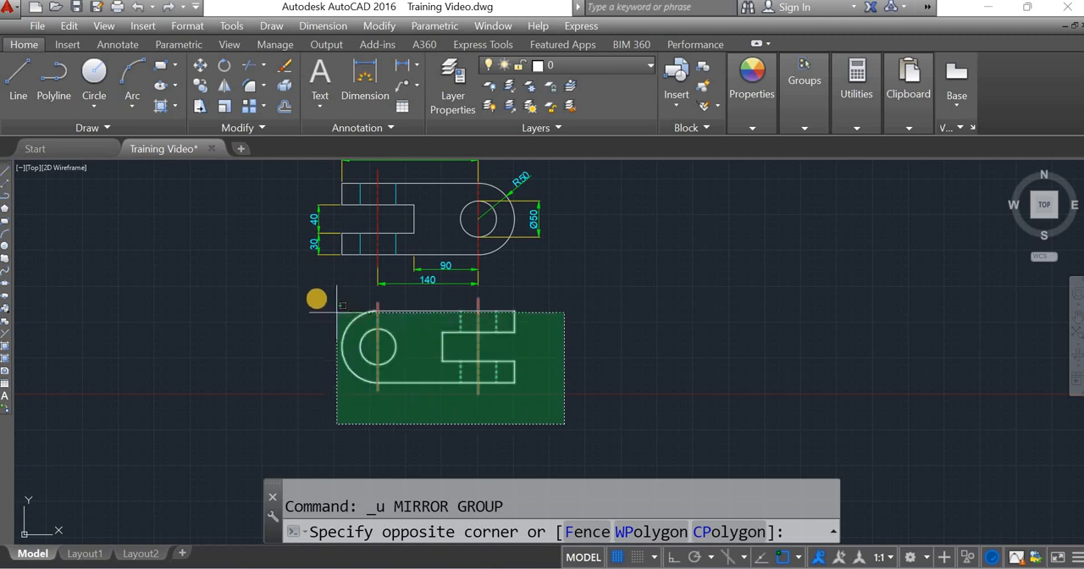
{"action": "left_click", "coordinate": [319, 300]}
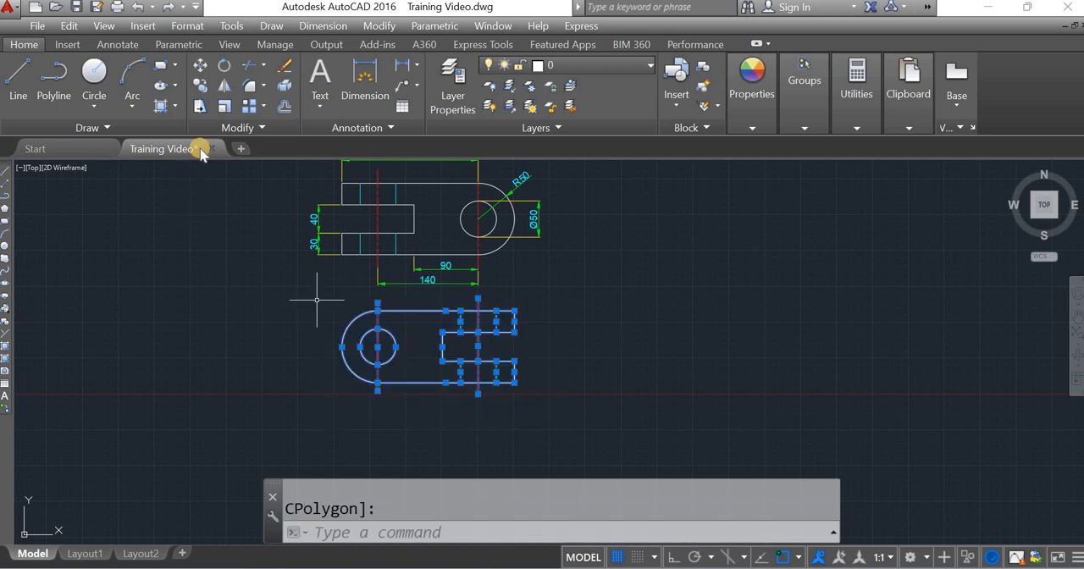
{"action": "left_click", "coordinate": [223, 85]}
{"action": "left_click", "coordinate": [556, 300]}
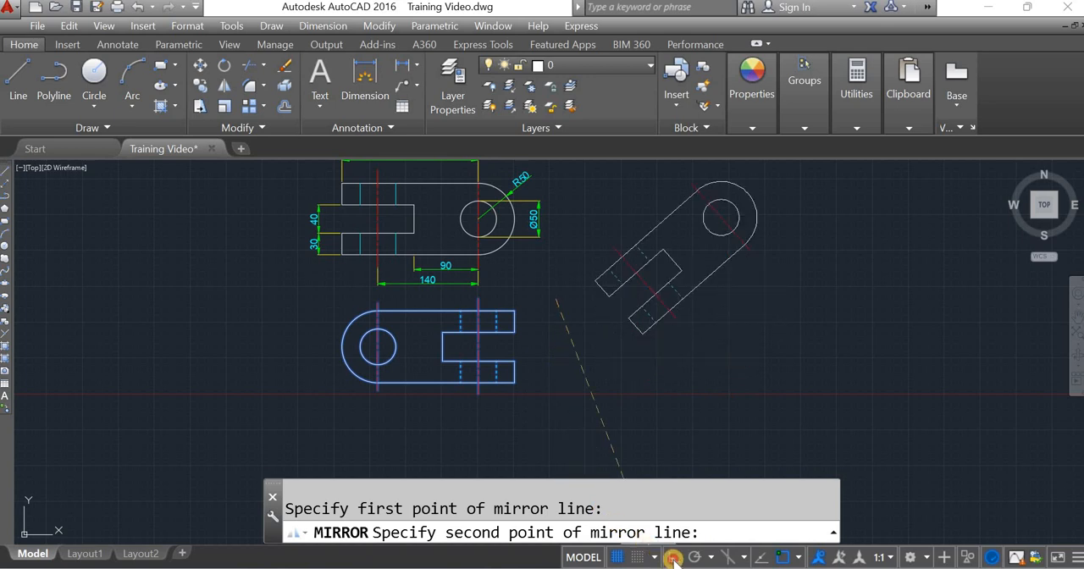
{"action": "key", "text": "F8"}
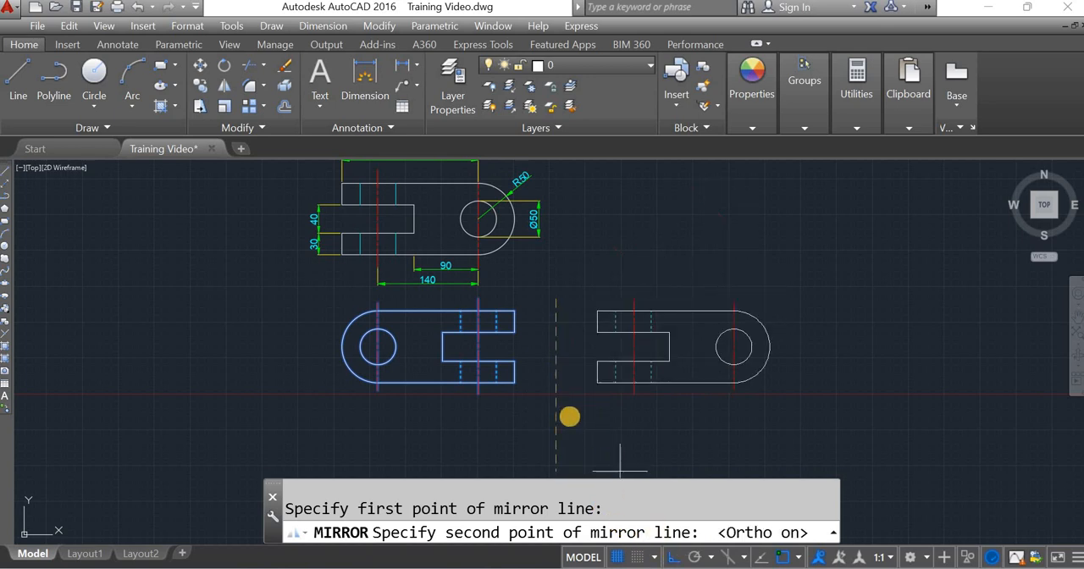
{"action": "left_click", "coordinate": [568, 415]}
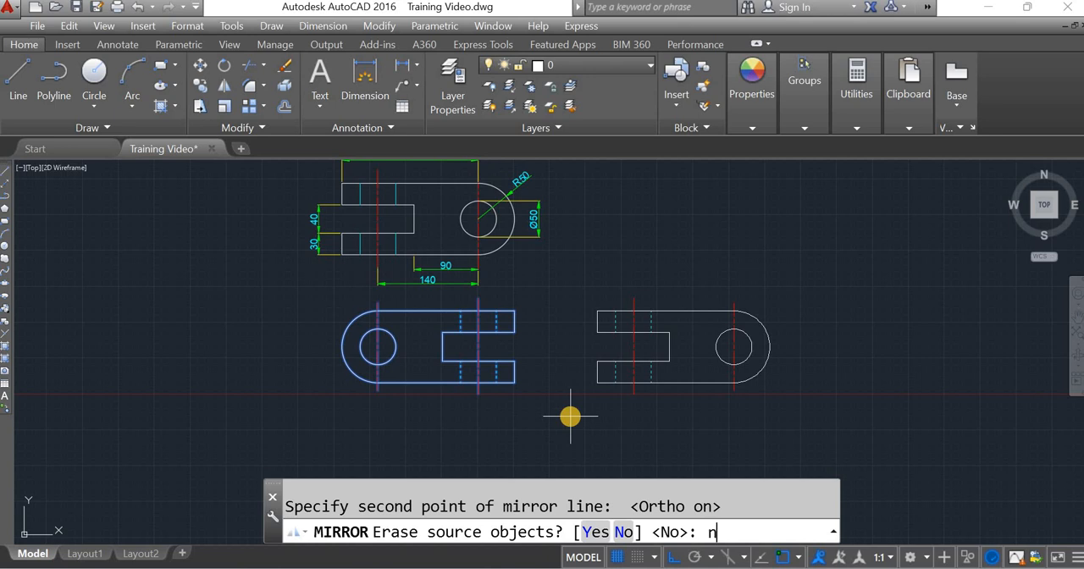
{"action": "key", "text": "Return"}
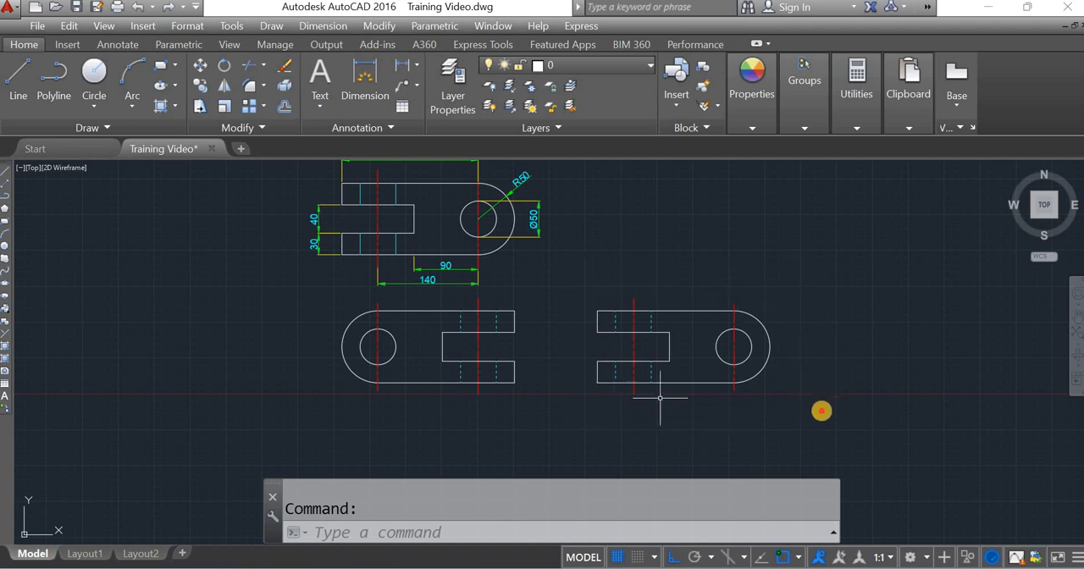
Step: Delete the mirrored copy of the lower view
{"action": "left_click", "coordinate": [822, 409]}
{"action": "left_click", "coordinate": [579, 257]}
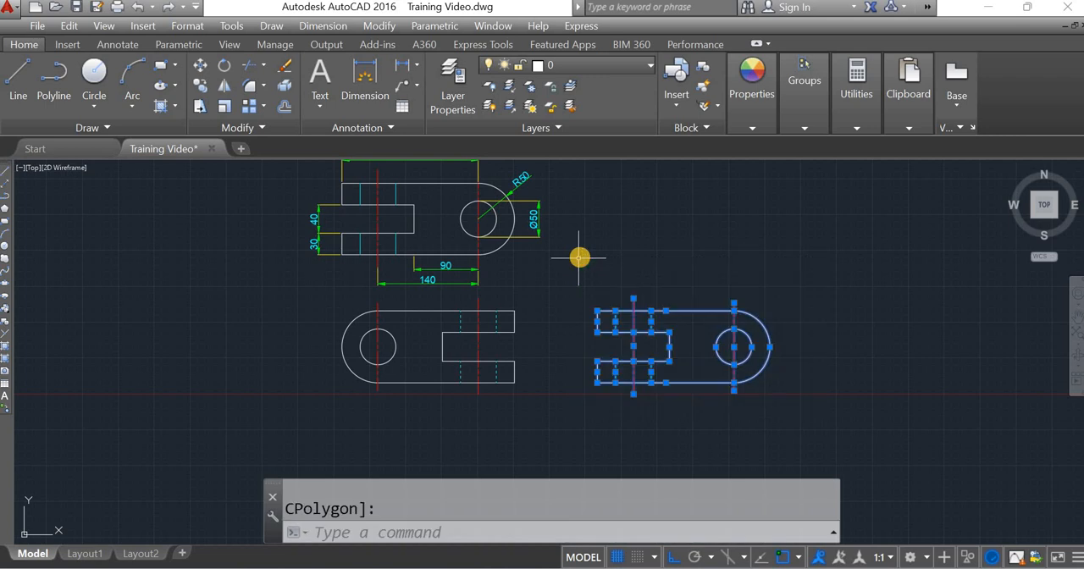
{"action": "key", "text": "Delete"}
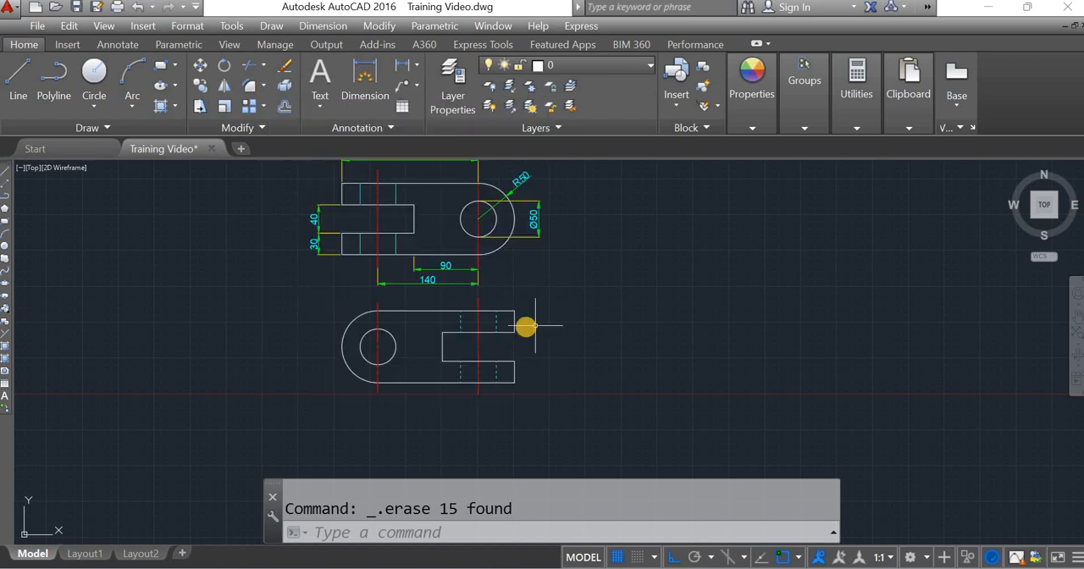
Step: Fillet the upper outer corner of the lower view's forked end with a radius of 10
{"action": "scroll", "coordinate": [524, 323], "scroll_direction": "up", "scroll_amount": 5}
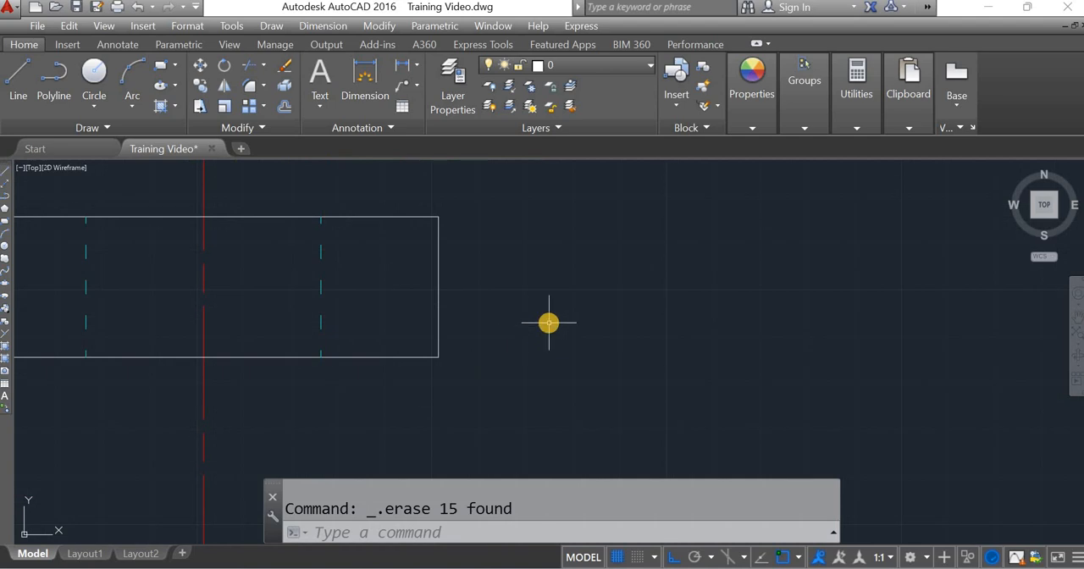
{"action": "scroll", "coordinate": [549, 322], "scroll_direction": "down", "scroll_amount": 2}
{"action": "scroll", "coordinate": [548, 322], "scroll_direction": "down", "scroll_amount": 2}
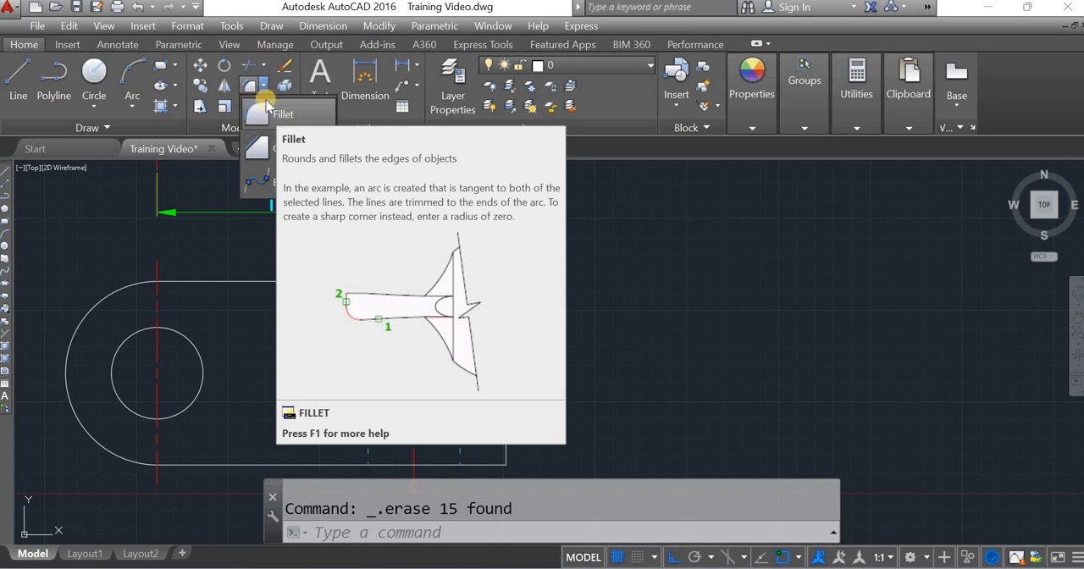
{"action": "left_click", "coordinate": [268, 103]}
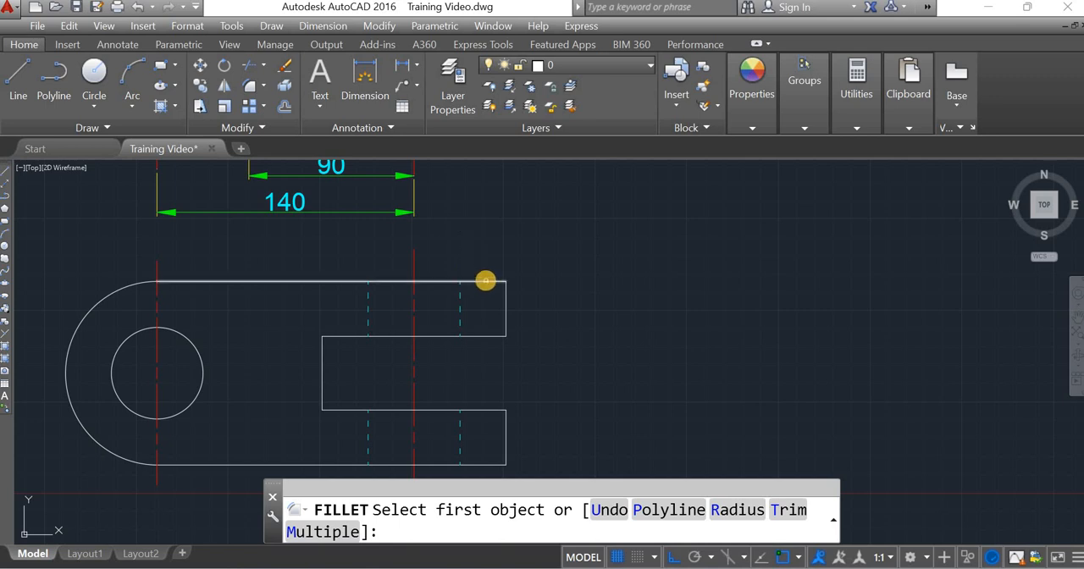
{"action": "left_click", "coordinate": [485, 280]}
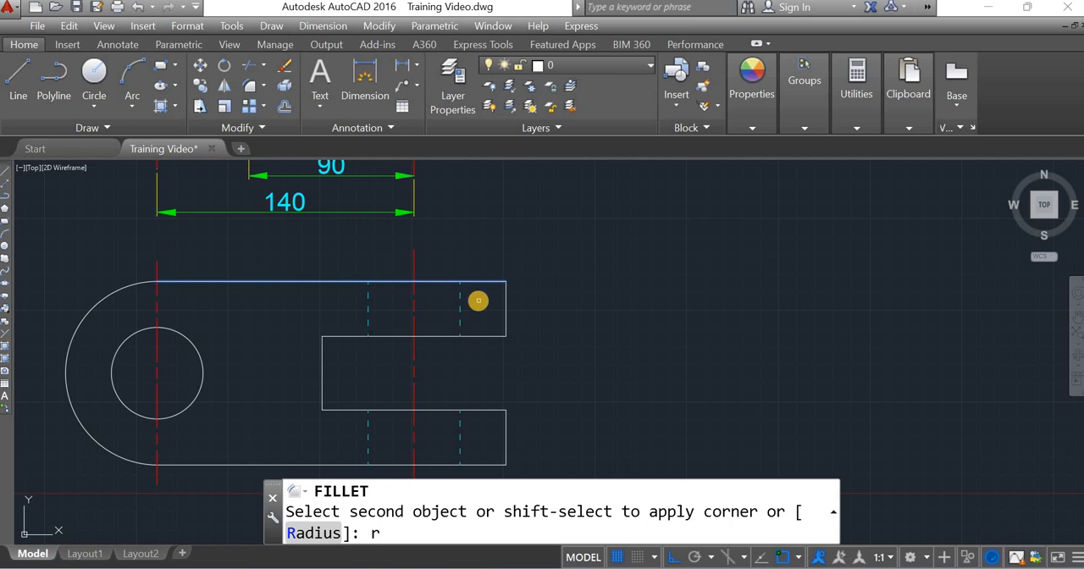
{"action": "key", "text": "Return"}
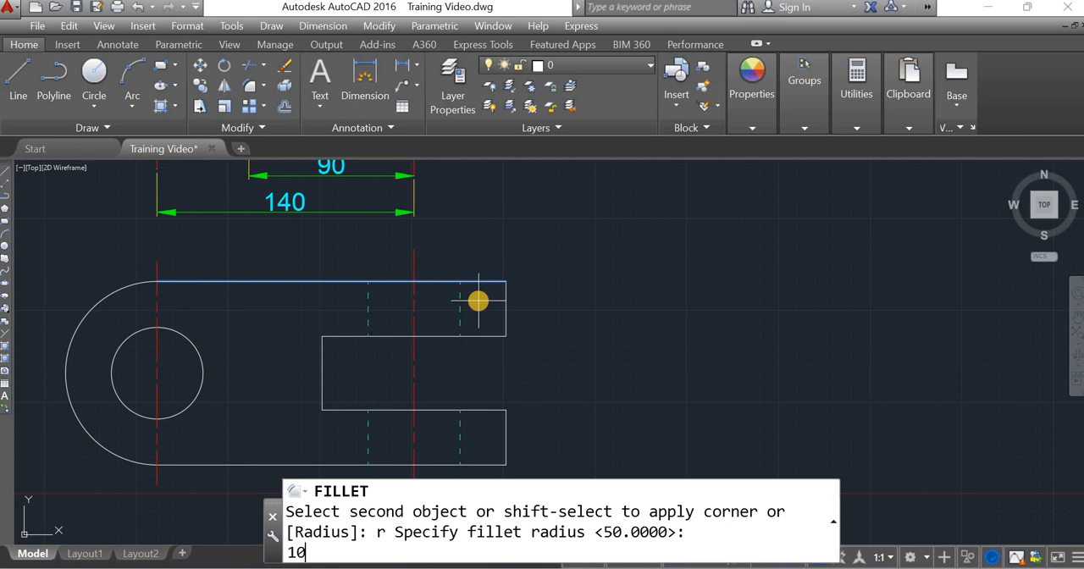
{"action": "key", "text": "Return"}
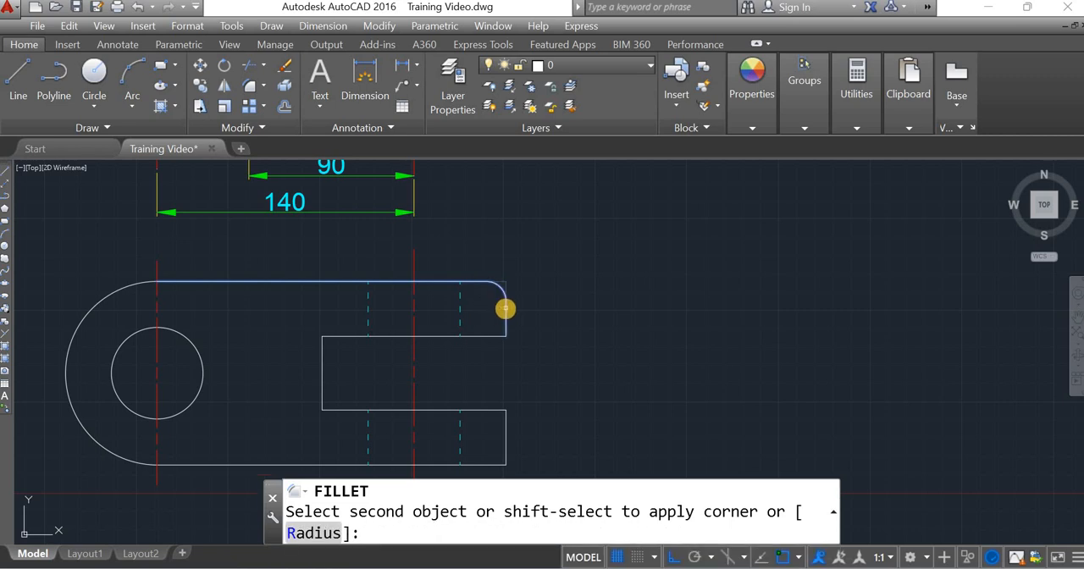
{"action": "left_click", "coordinate": [503, 305]}
Step: Undo the fillet on the forked end's upper outer corner
{"action": "scroll", "coordinate": [502, 302], "scroll_direction": "up", "scroll_amount": 2}
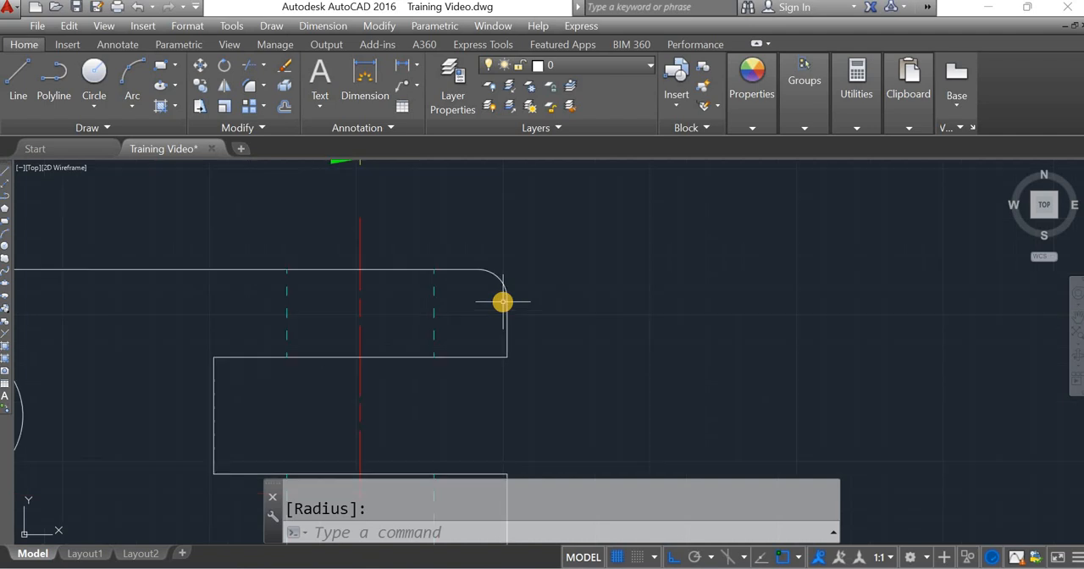
{"action": "scroll", "coordinate": [502, 301], "scroll_direction": "up", "scroll_amount": 2}
{"action": "scroll", "coordinate": [553, 280], "scroll_direction": "down", "scroll_amount": 2}
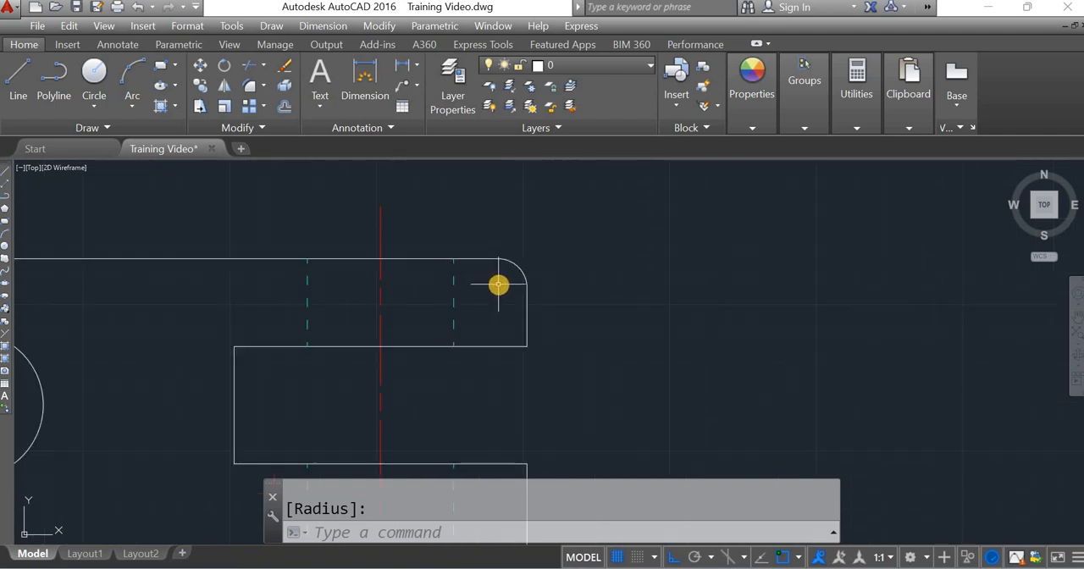
{"action": "key", "text": "ctrl+z"}
{"action": "key", "text": "ctrl+z"}
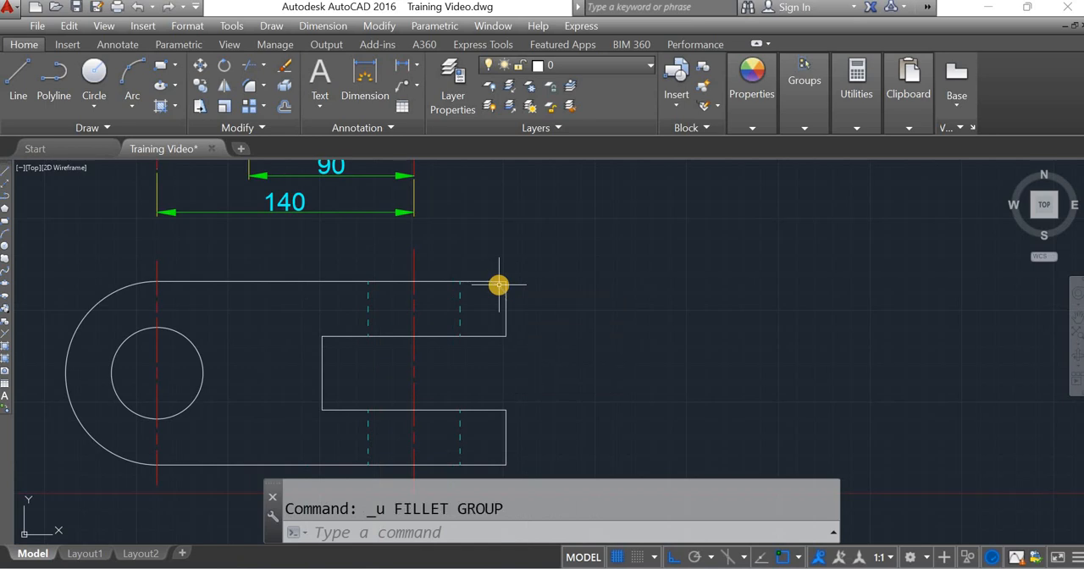
Step: Fillet both outer corners of the lower view's upper prong with radius 10, using the Multiple option
{"action": "left_click", "coordinate": [248, 85]}
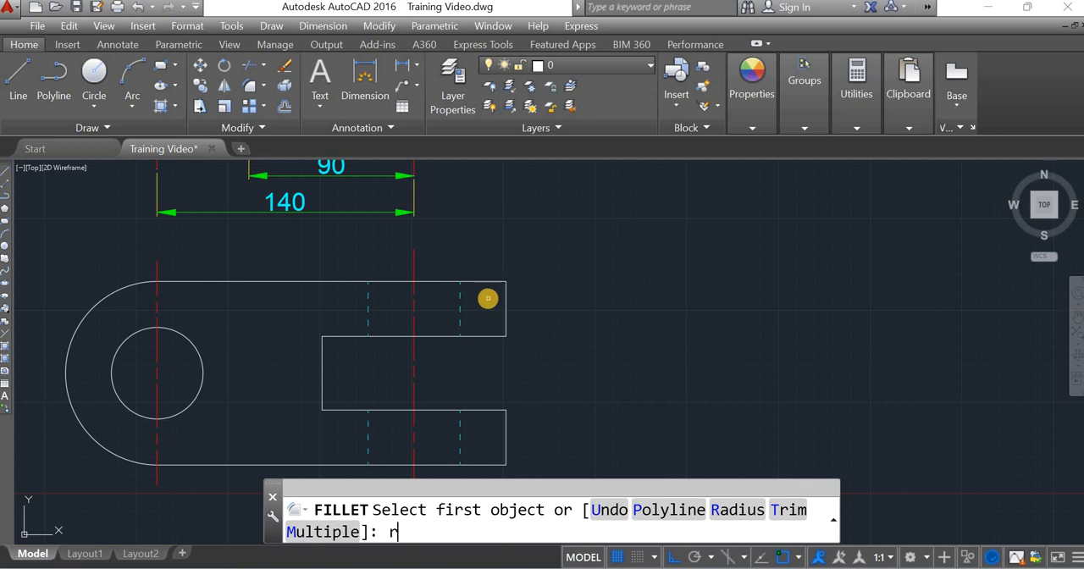
{"action": "key", "text": "Return"}
{"action": "type", "text": "1"}
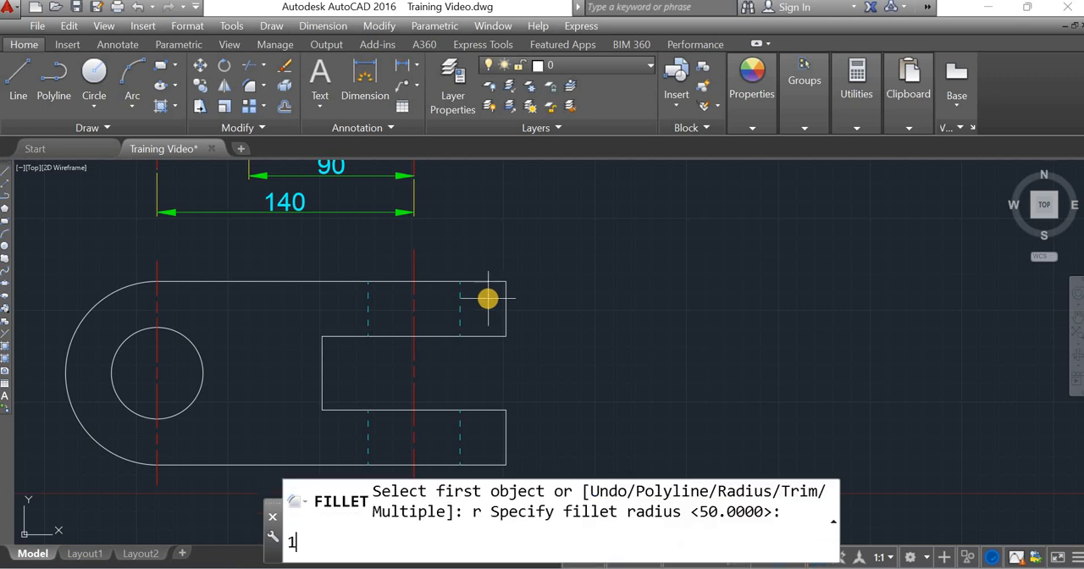
{"action": "type", "text": "0"}
{"action": "key", "text": "Return"}
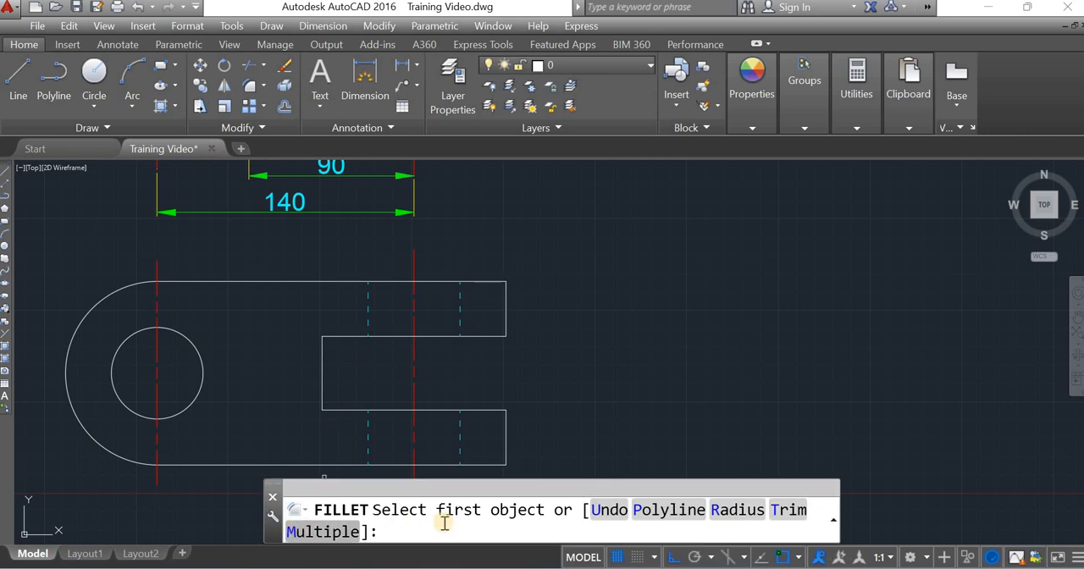
{"action": "type", "text": "m"}
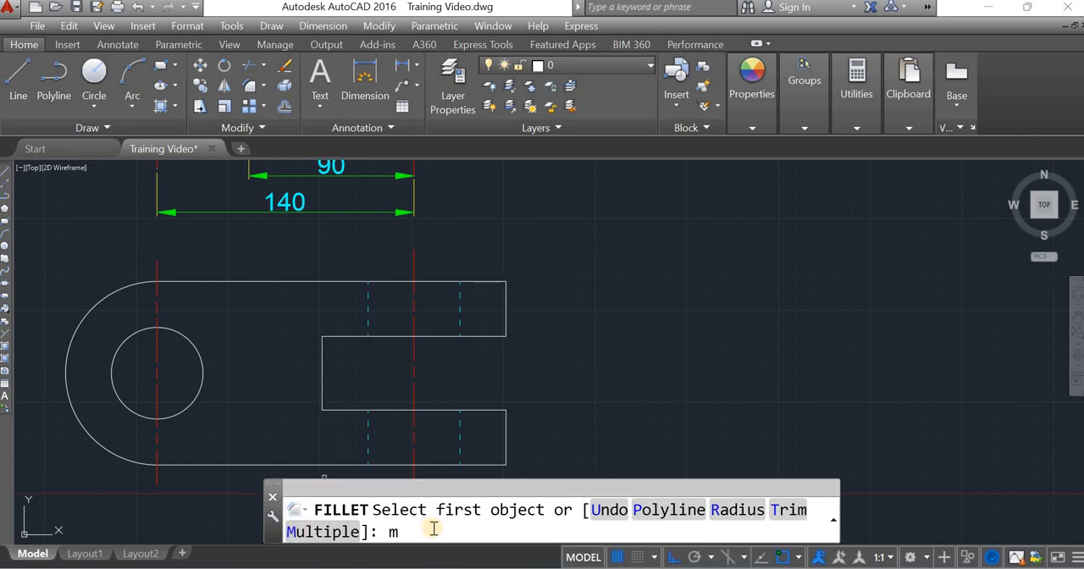
{"action": "key", "text": "Return"}
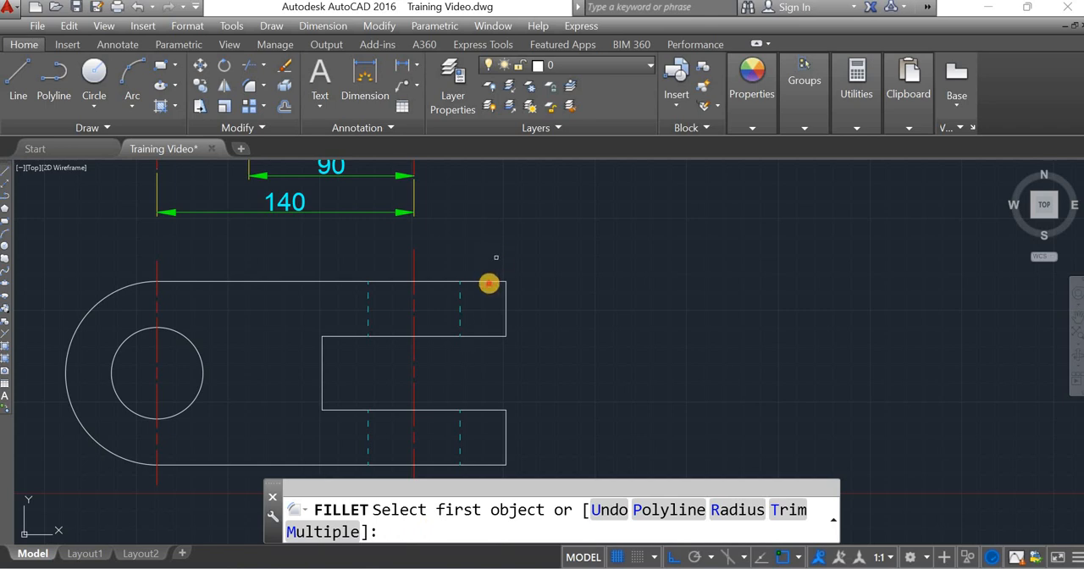
{"action": "left_click", "coordinate": [491, 281]}
{"action": "left_click", "coordinate": [504, 306]}
{"action": "left_click", "coordinate": [506, 315]}
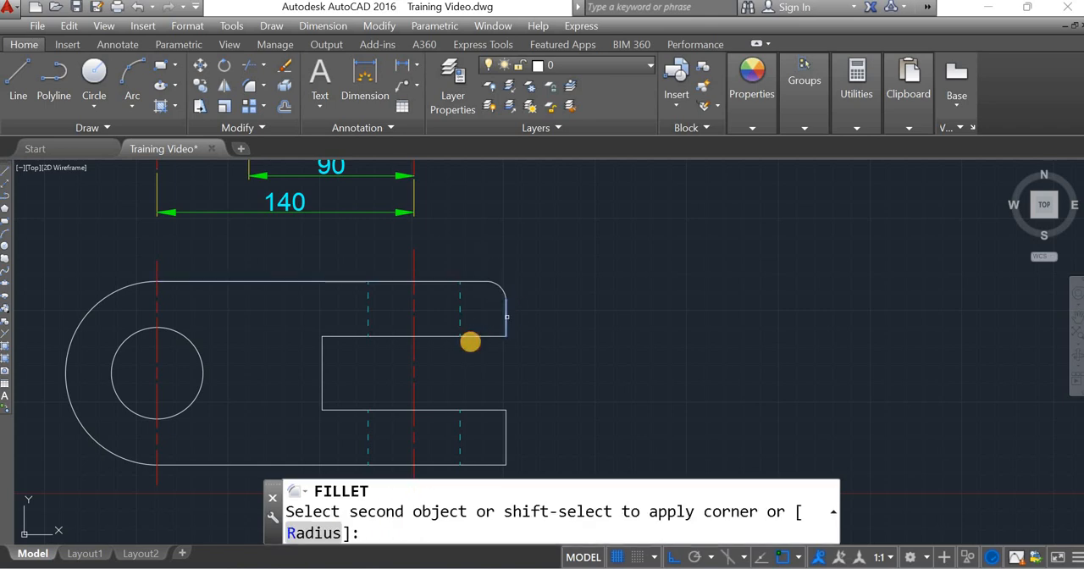
{"action": "left_click", "coordinate": [472, 337]}
Step: Fillet both inner corners of the fork's slot with the same radius of 10
{"action": "left_click", "coordinate": [334, 339]}
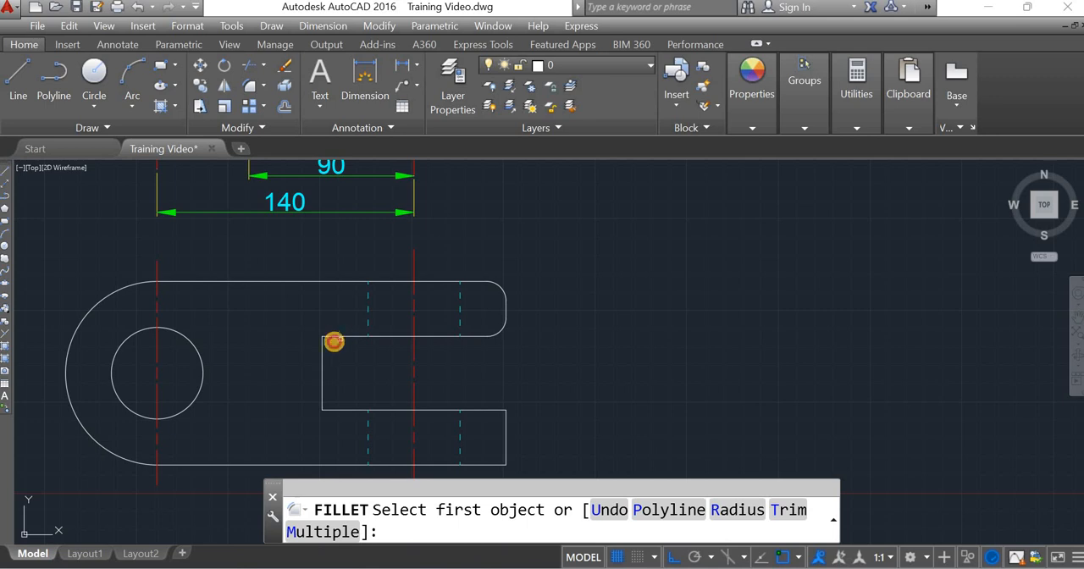
{"action": "left_click", "coordinate": [322, 377]}
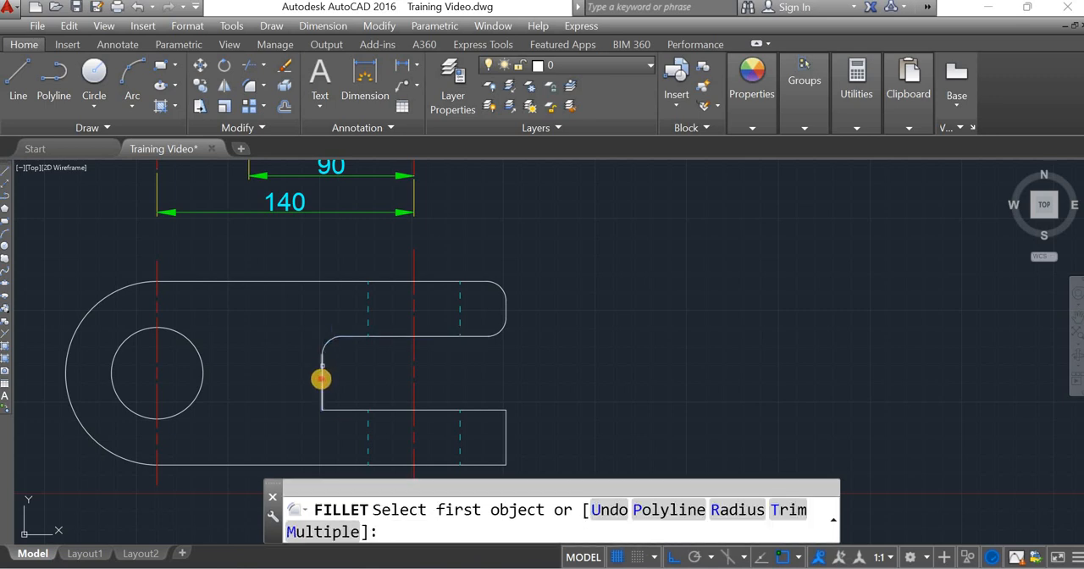
{"action": "left_click", "coordinate": [323, 383]}
{"action": "left_click", "coordinate": [476, 412]}
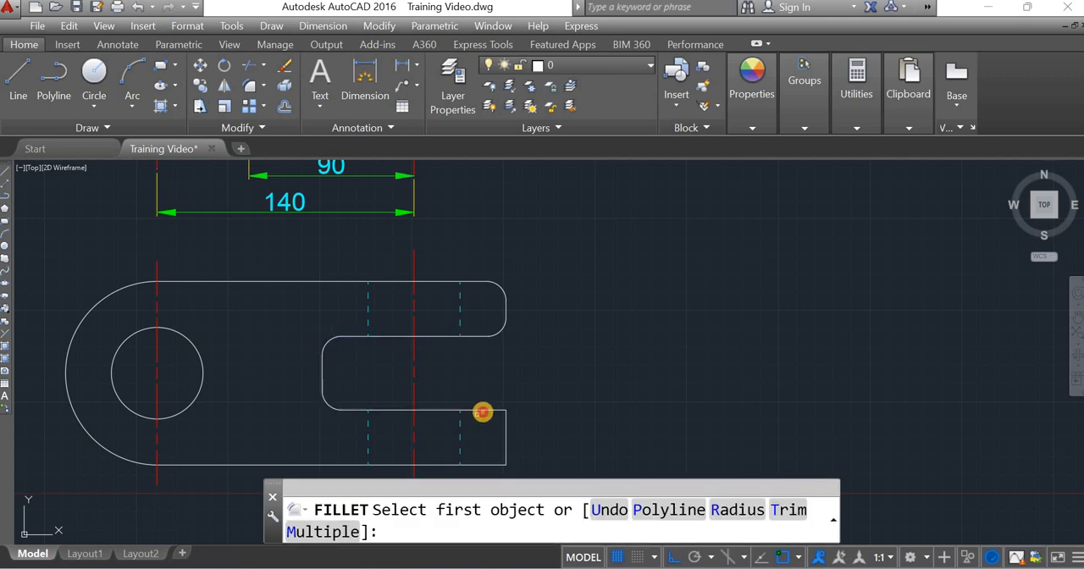
Step: Fillet both outer corners of the lower prong with radius 10 and end the Fillet command
{"action": "left_click", "coordinate": [500, 412]}
{"action": "left_click", "coordinate": [506, 430]}
{"action": "left_click", "coordinate": [505, 446]}
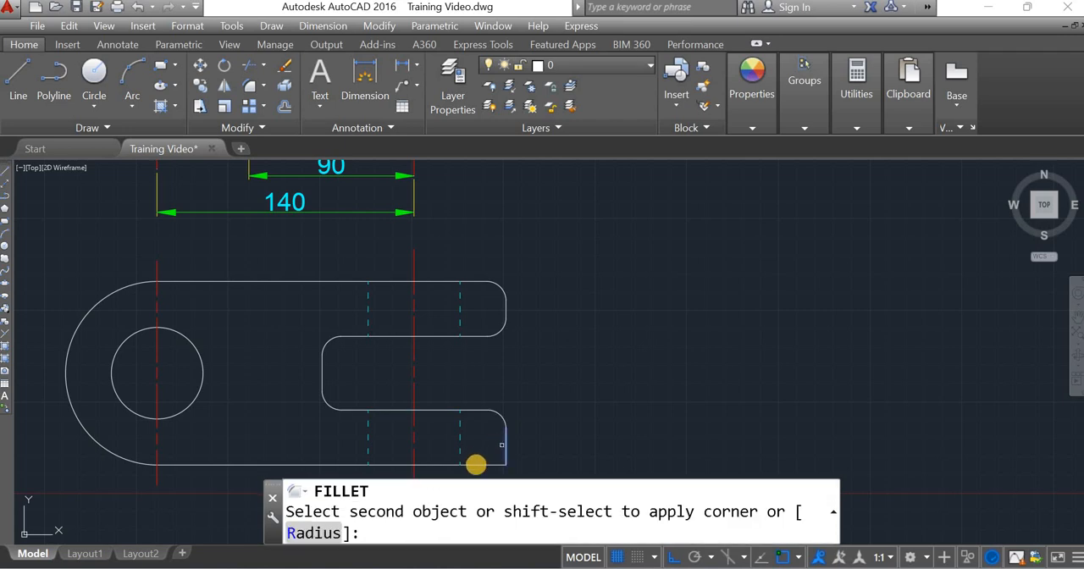
{"action": "left_click", "coordinate": [476, 465]}
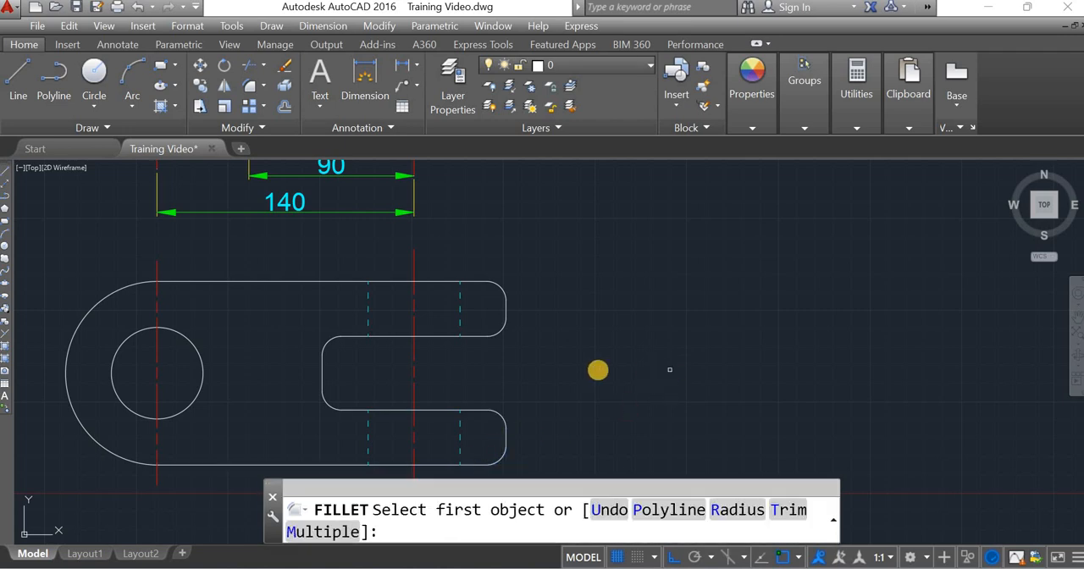
{"action": "scroll", "coordinate": [580, 335], "scroll_direction": "down", "scroll_amount": 4}
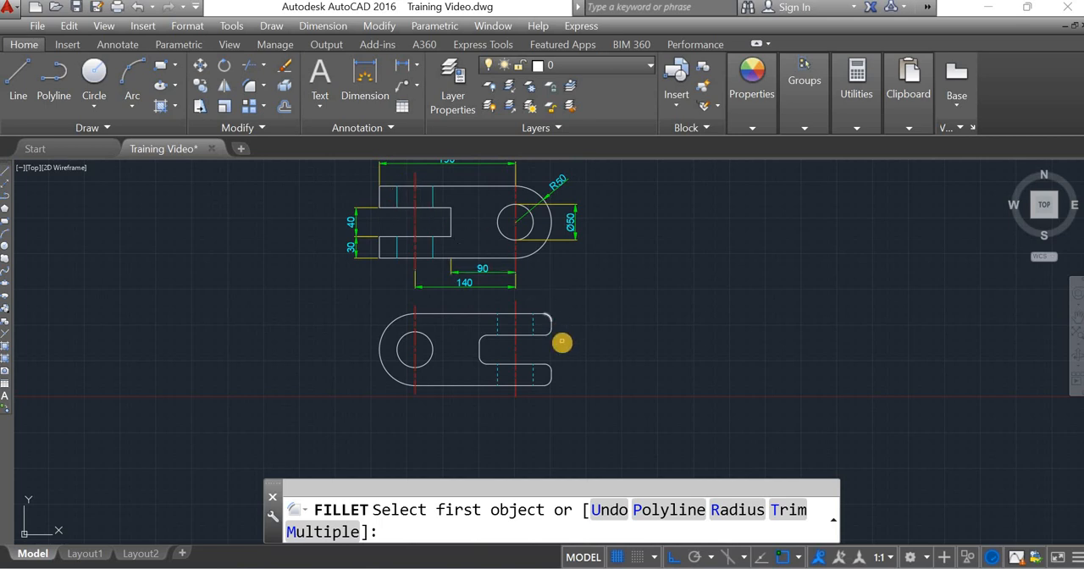
{"action": "scroll", "coordinate": [552, 334], "scroll_direction": "up", "scroll_amount": 6}
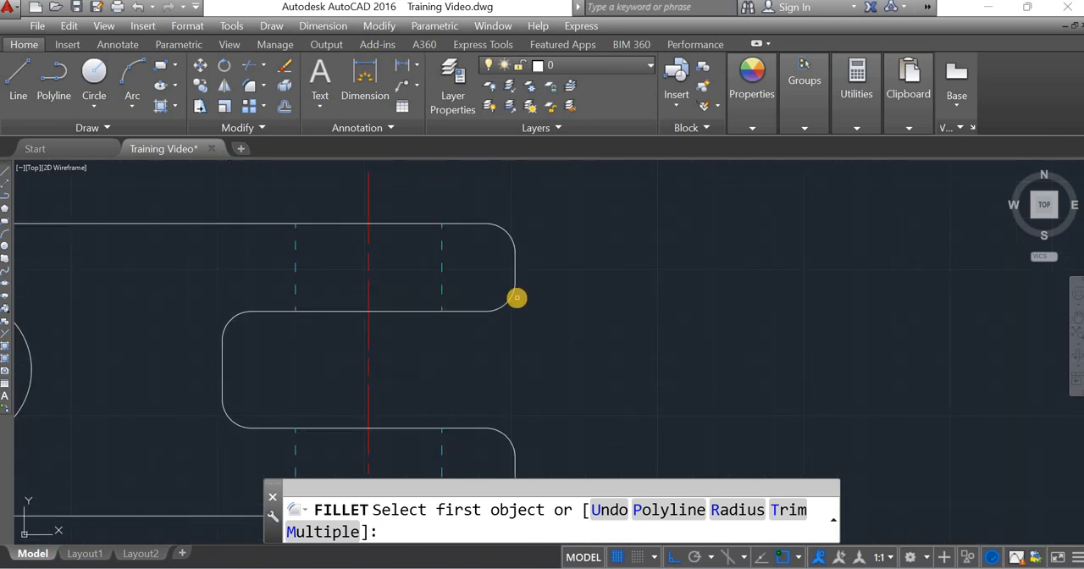
{"action": "scroll", "coordinate": [516, 297], "scroll_direction": "down", "scroll_amount": 4}
{"action": "key", "text": "Escape"}
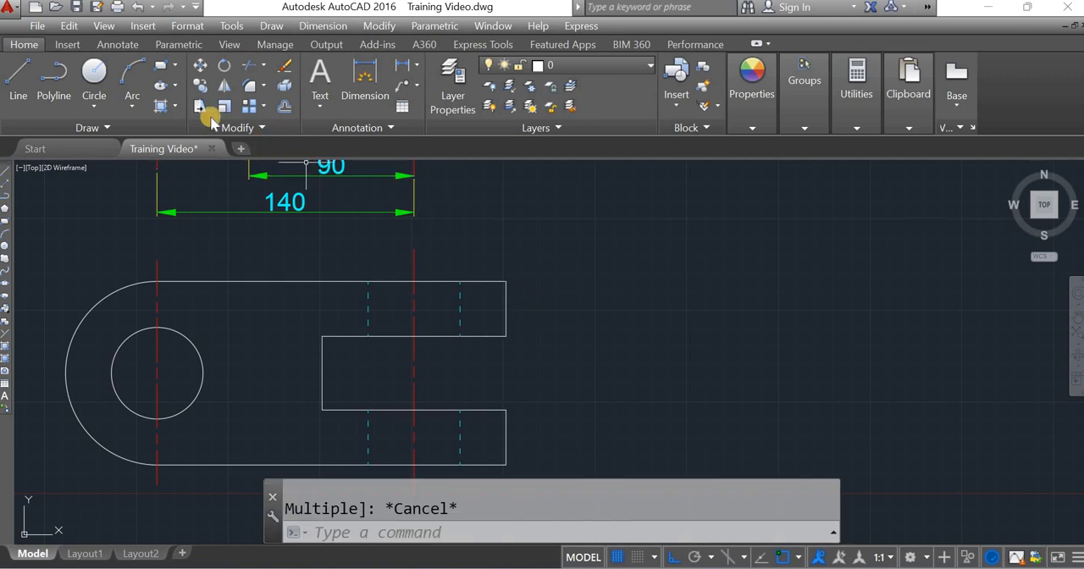
Step: Chamfer the upper outer corner of the upper prong with a first distance of 10 and a second distance of 15
{"action": "left_click", "coordinate": [264, 88]}
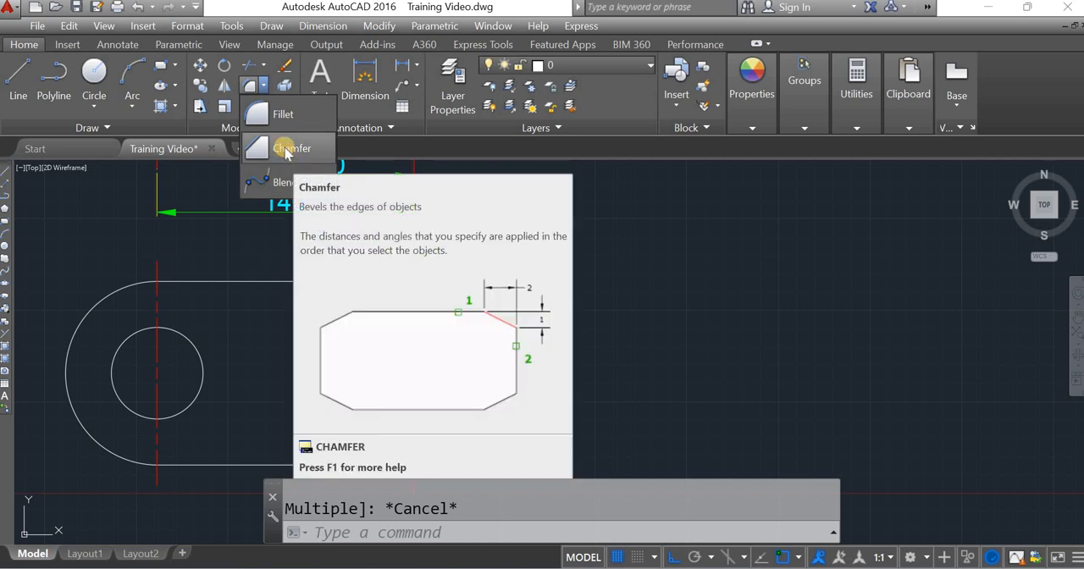
{"action": "left_click", "coordinate": [287, 153]}
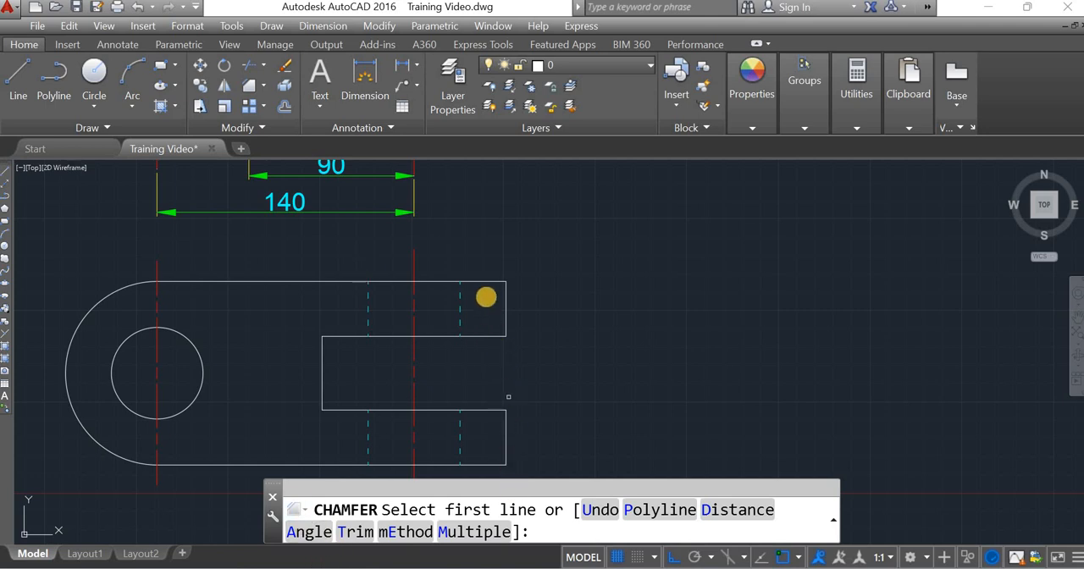
{"action": "left_click", "coordinate": [486, 292]}
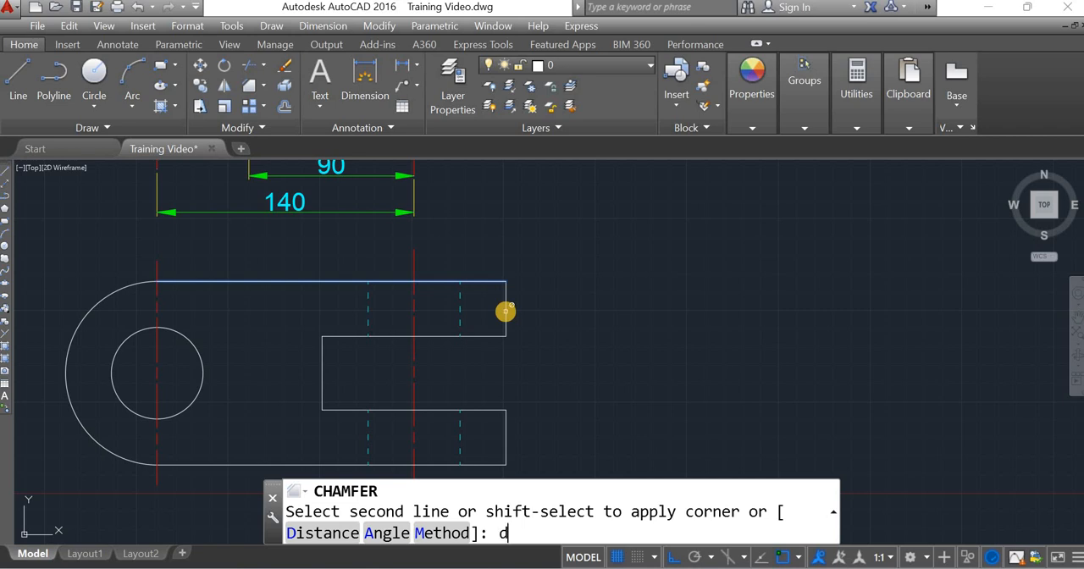
{"action": "key", "text": "Return"}
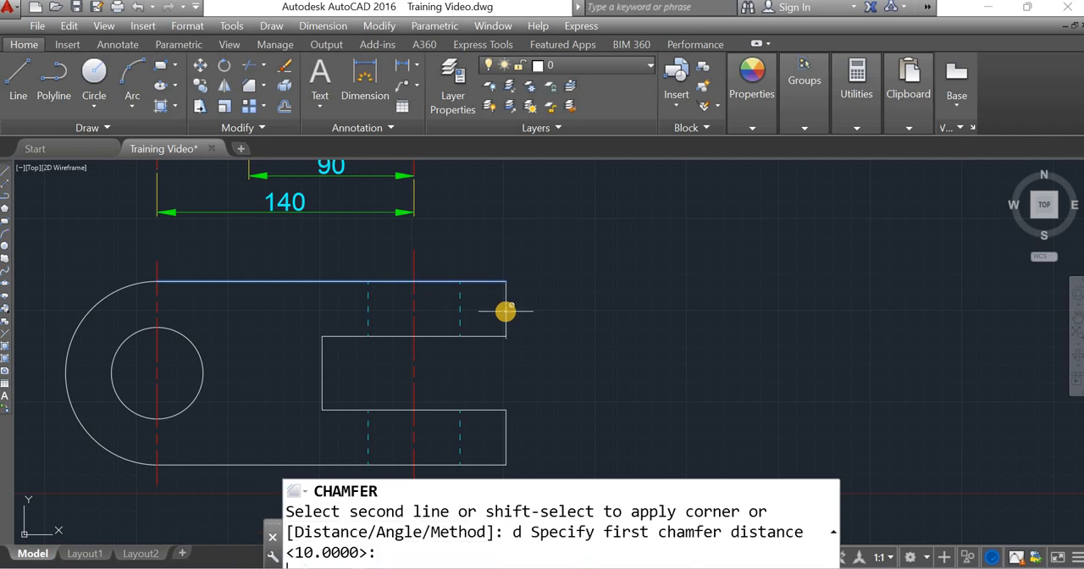
{"action": "key", "text": "Return"}
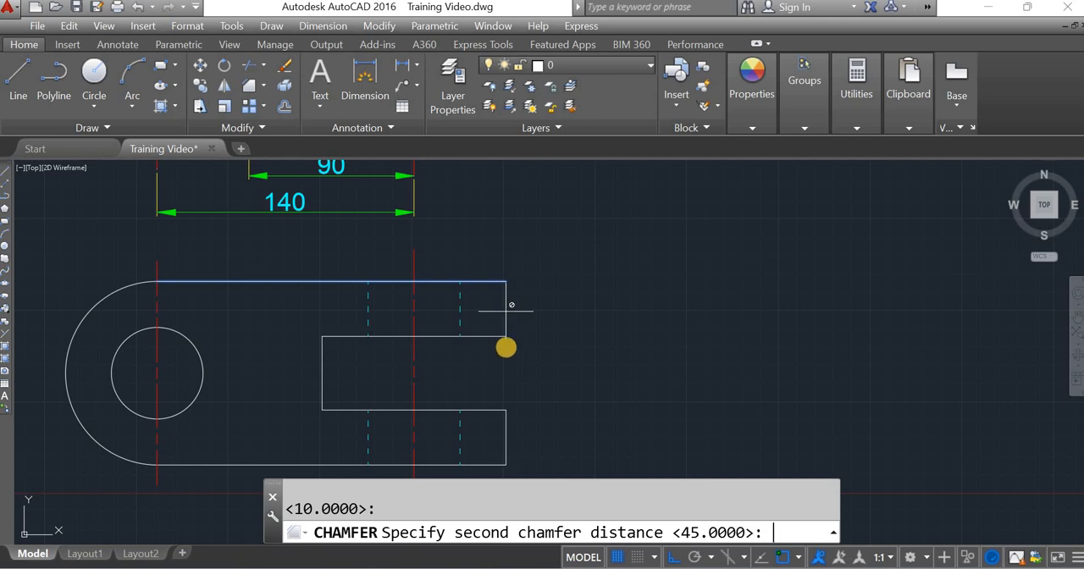
{"action": "scroll", "coordinate": [509, 321], "scroll_direction": "down", "scroll_amount": 4}
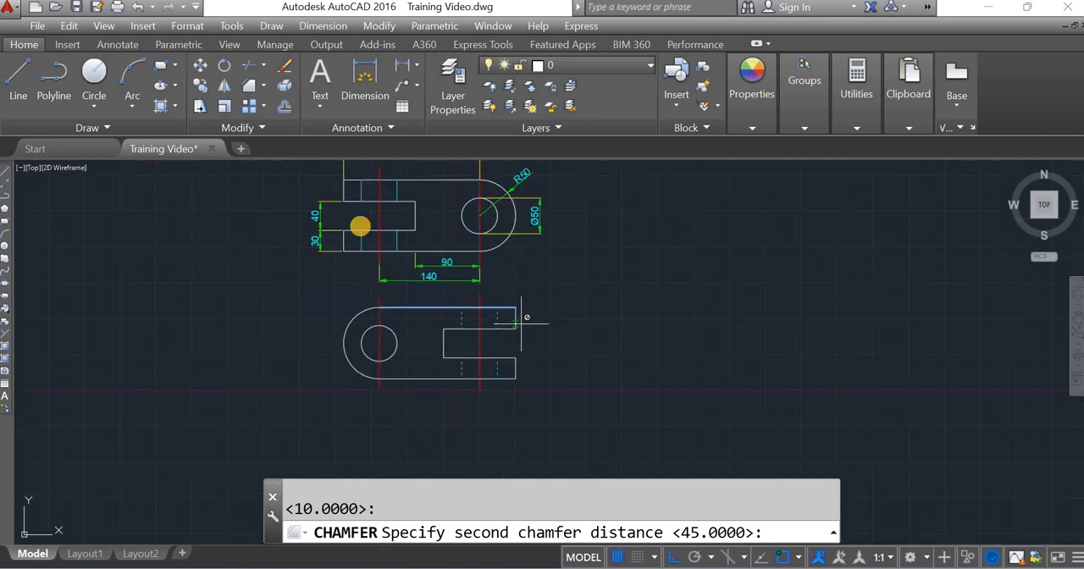
{"action": "scroll", "coordinate": [525, 338], "scroll_direction": "up", "scroll_amount": 4}
{"action": "middle_click_drag", "start_coordinate": [522, 343], "coordinate": [409, 256]}
{"action": "middle_click_drag", "start_coordinate": [601, 421], "coordinate": [535, 371]}
{"action": "scroll", "coordinate": [595, 341], "scroll_direction": "up", "scroll_amount": 3}
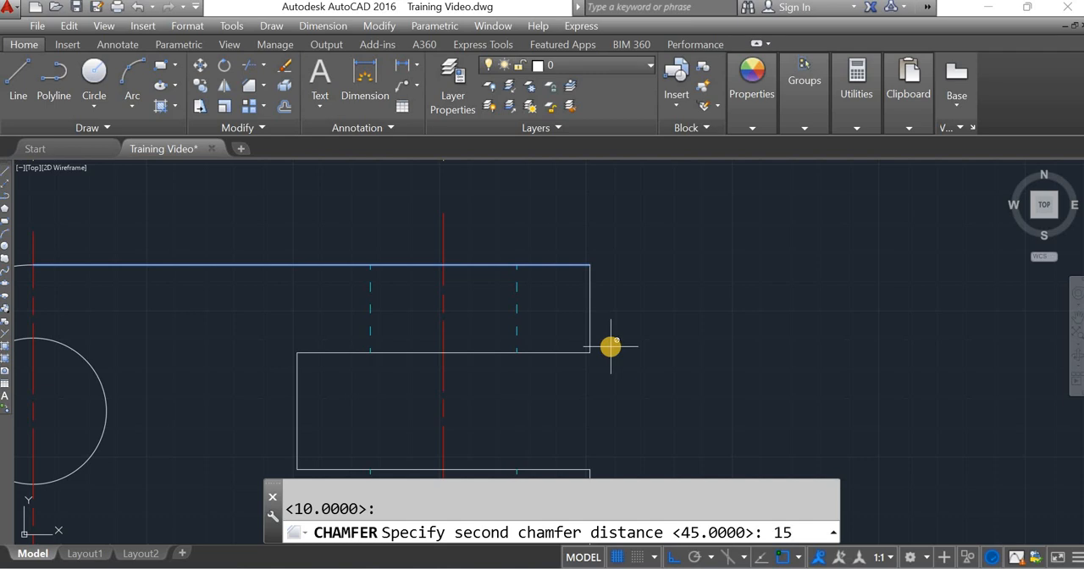
{"action": "key", "text": "Return"}
{"action": "left_click", "coordinate": [589, 291]}
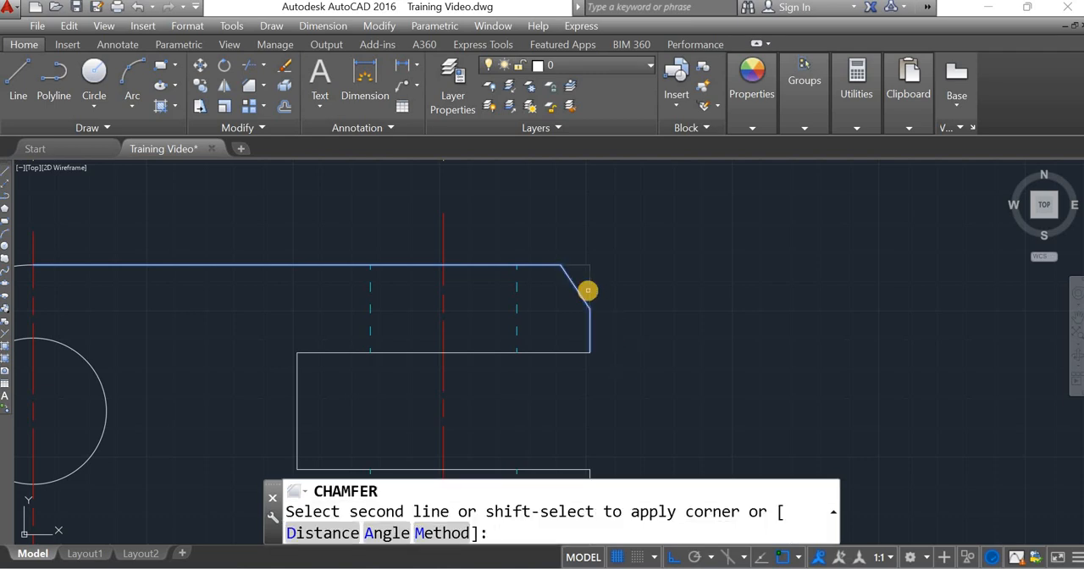
Step: Add a linear dimension for the chamfer's horizontal distance, placed above the upper prong
{"action": "left_click", "coordinate": [402, 66]}
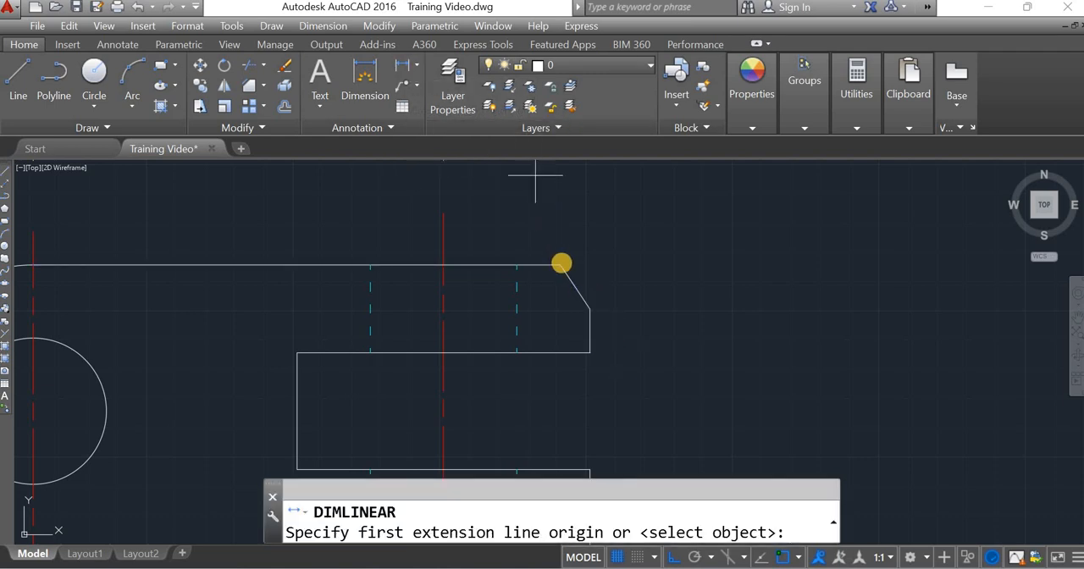
{"action": "left_click", "coordinate": [561, 264]}
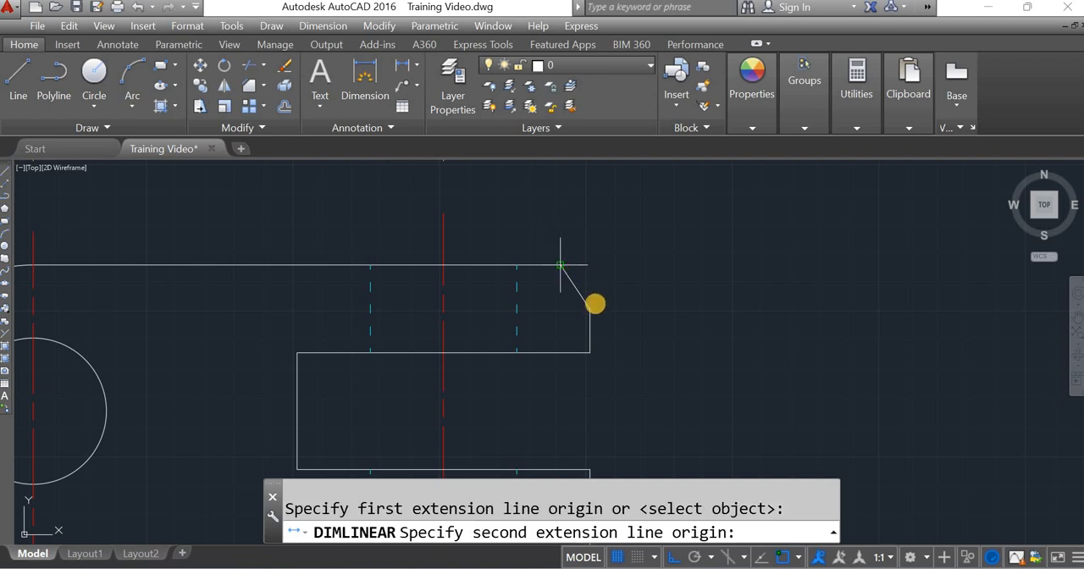
{"action": "left_click", "coordinate": [591, 308]}
{"action": "left_click", "coordinate": [522, 214]}
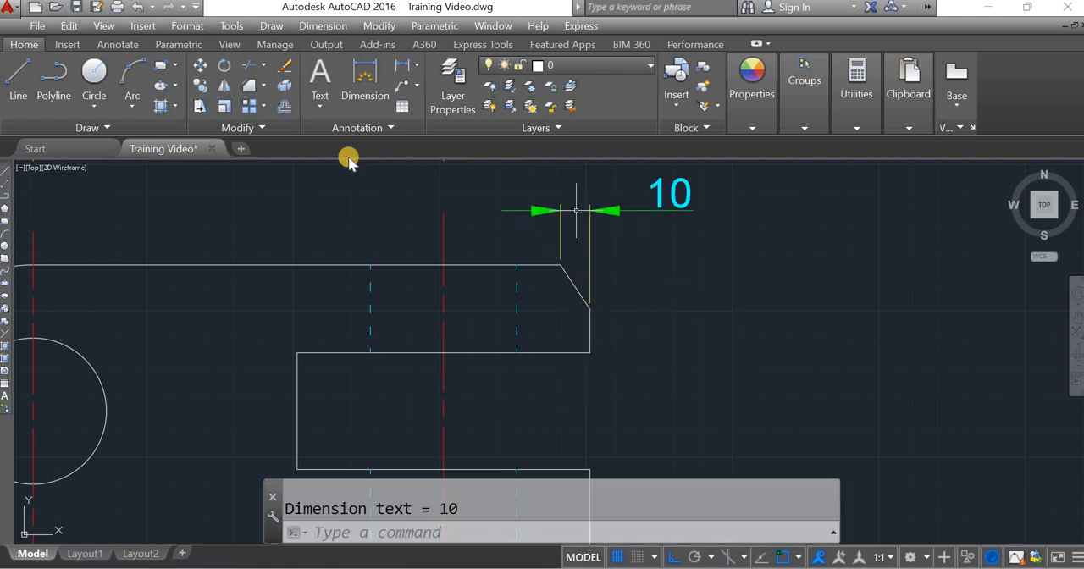
Step: Add a linear dimension for the chamfer's vertical distance, placed to the right of the upper prong
{"action": "left_click", "coordinate": [402, 68]}
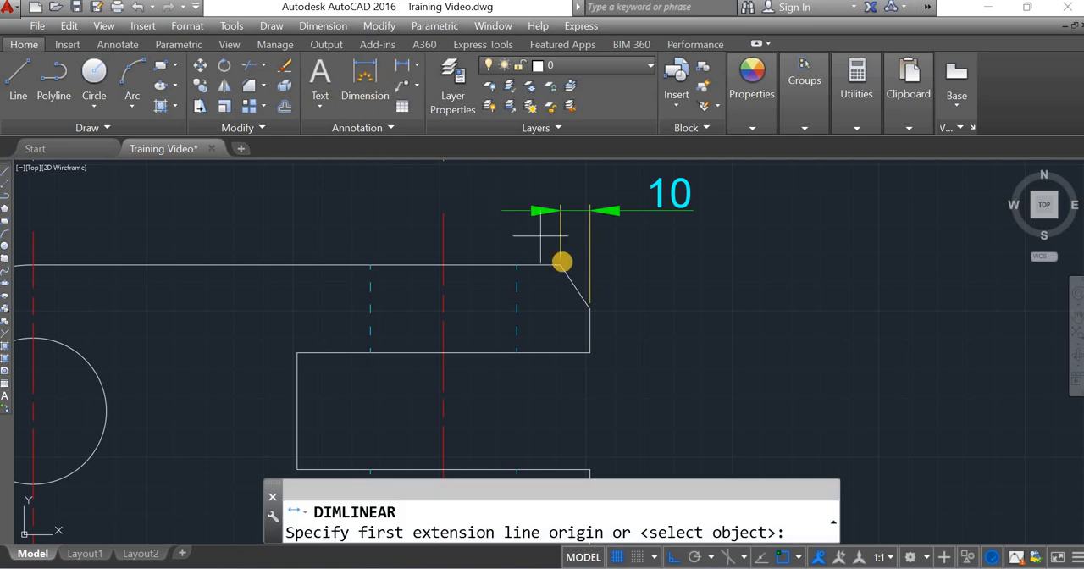
{"action": "left_click", "coordinate": [560, 265]}
{"action": "left_click", "coordinate": [590, 307]}
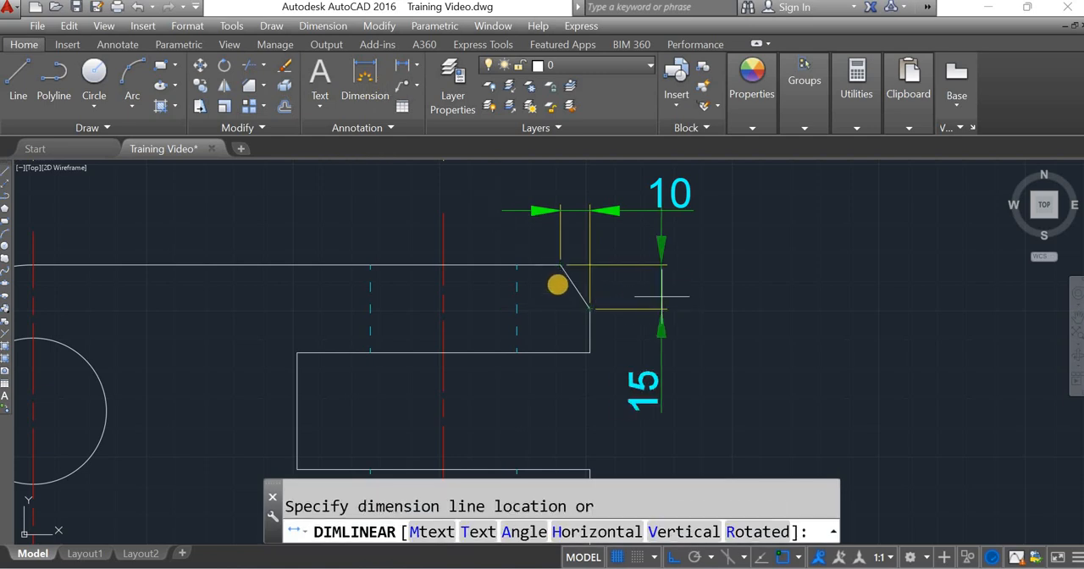
{"action": "left_click", "coordinate": [663, 302]}
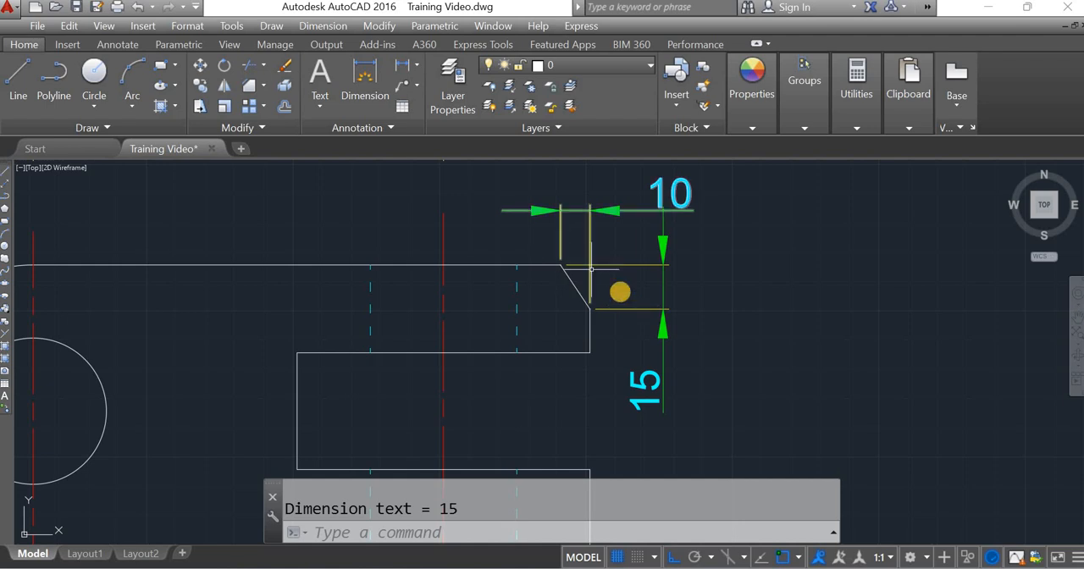
Step: Erase the two chamfer dimensions and undo the edits back to the upper prong's square outer corner
{"action": "left_click", "coordinate": [641, 292]}
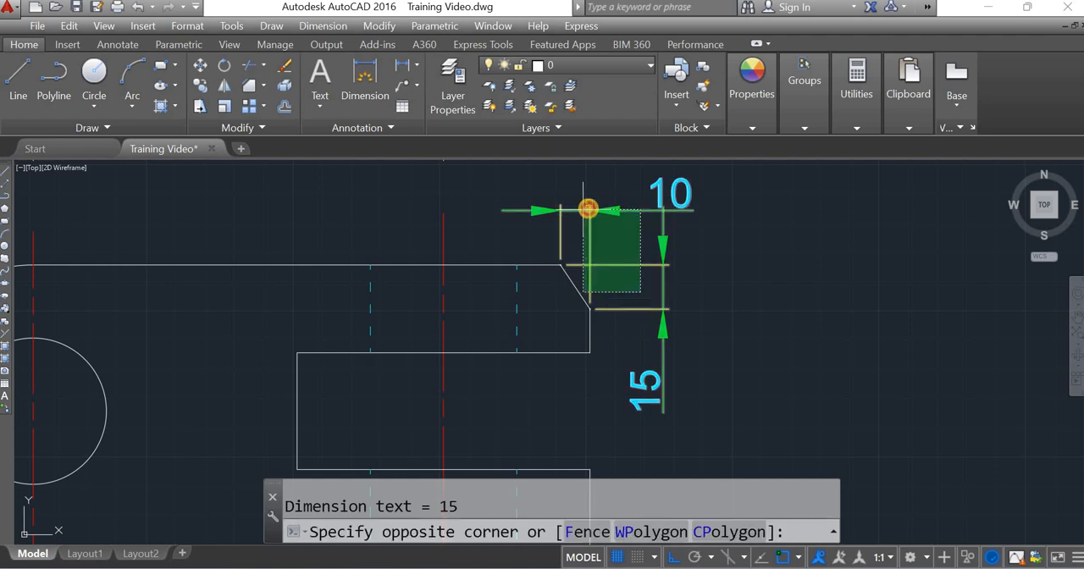
{"action": "left_click", "coordinate": [586, 208]}
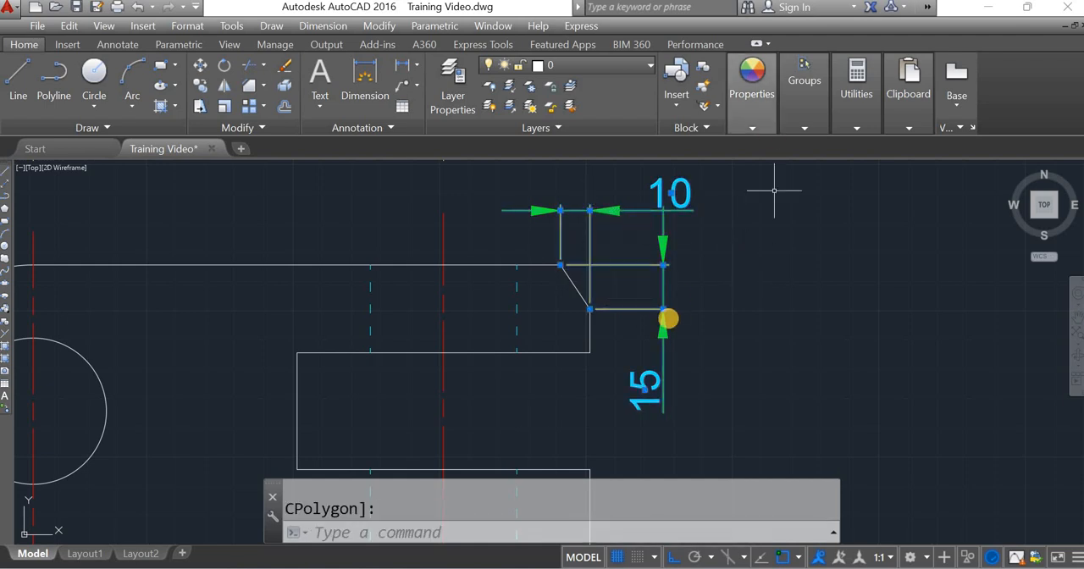
{"action": "key", "text": "Delete"}
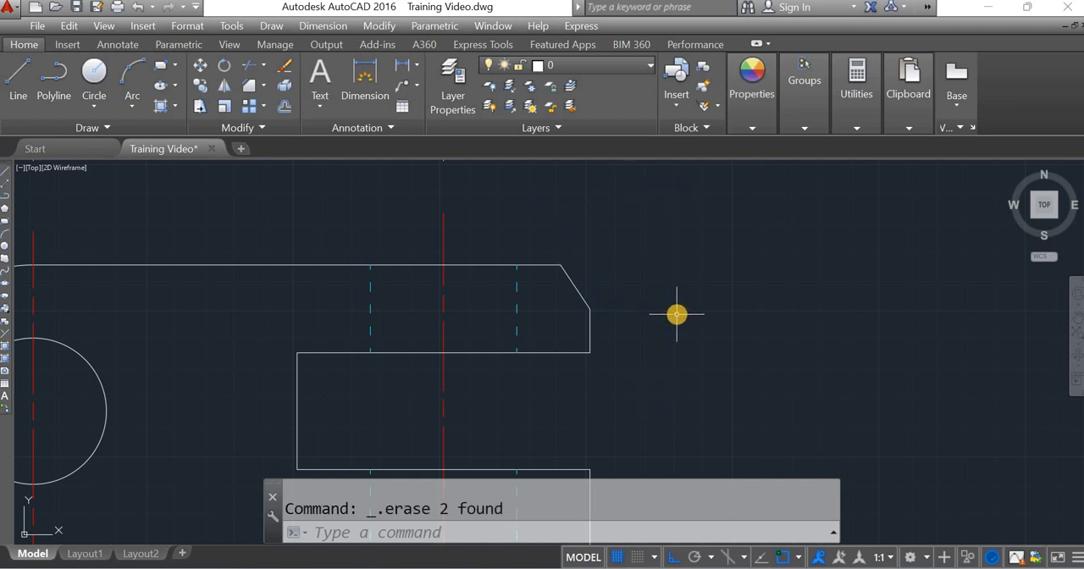
{"action": "key", "text": "ctrl+z"}
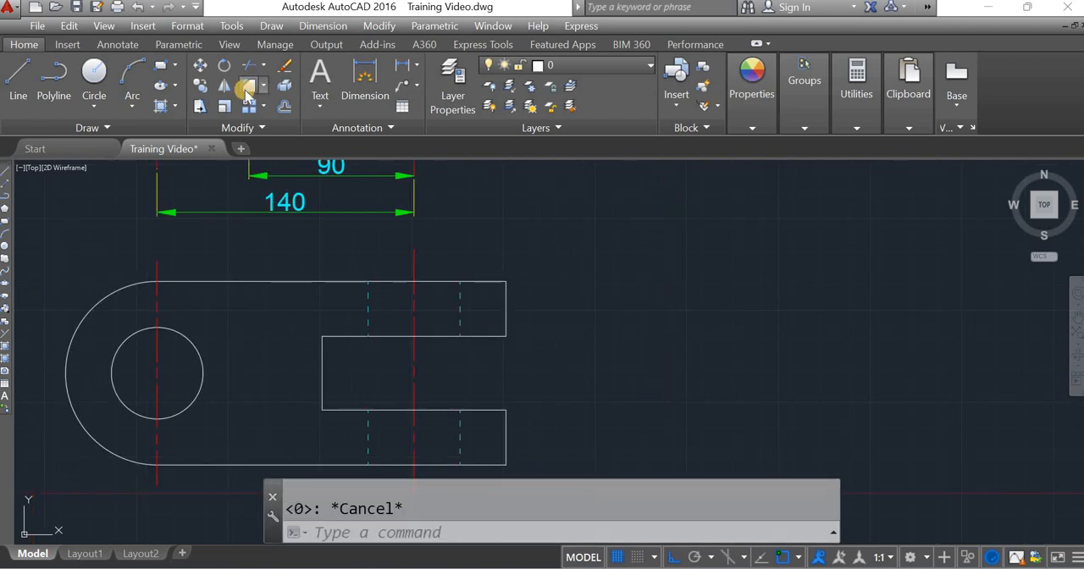
Step: Chamfer the upper outer corner of the upper prong using the Angle option with length 15 and angle 45
{"action": "left_click", "coordinate": [246, 89]}
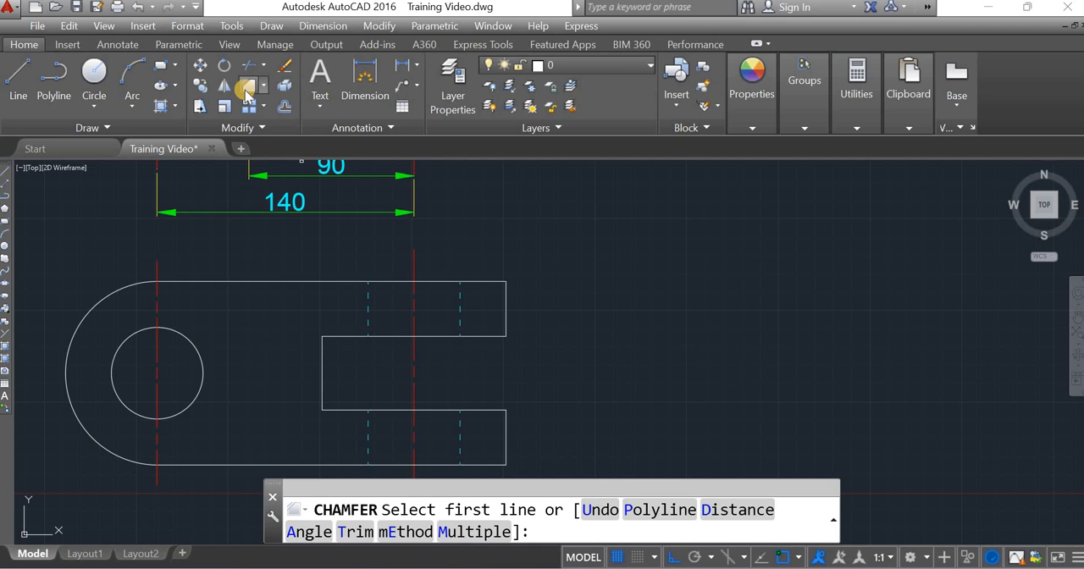
{"action": "type", "text": "a"}
{"action": "key", "text": "Return"}
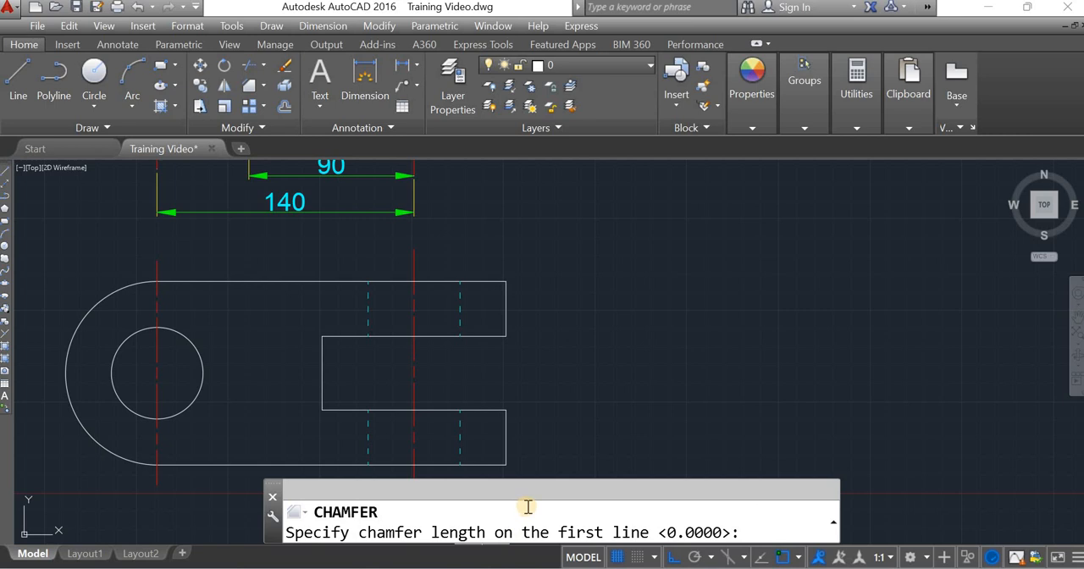
{"action": "type", "text": "15"}
{"action": "key", "text": "Return"}
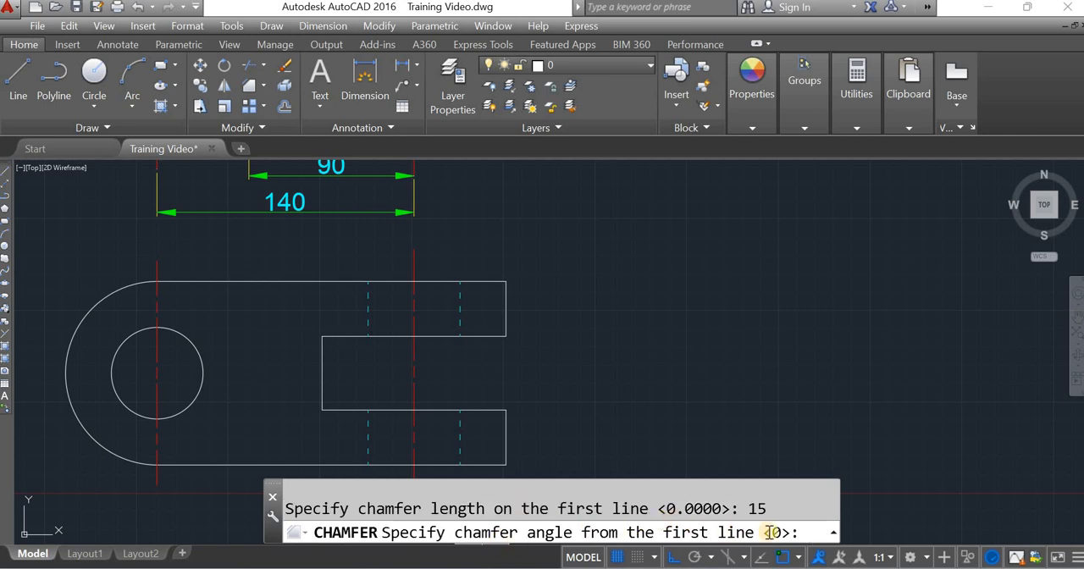
{"action": "type", "text": "45"}
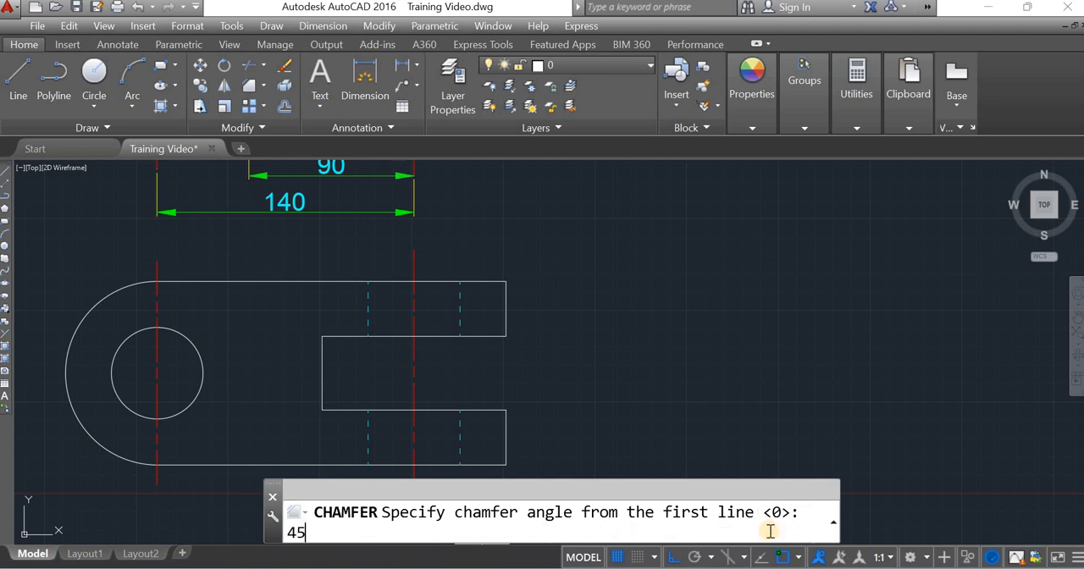
{"action": "key", "text": "Return"}
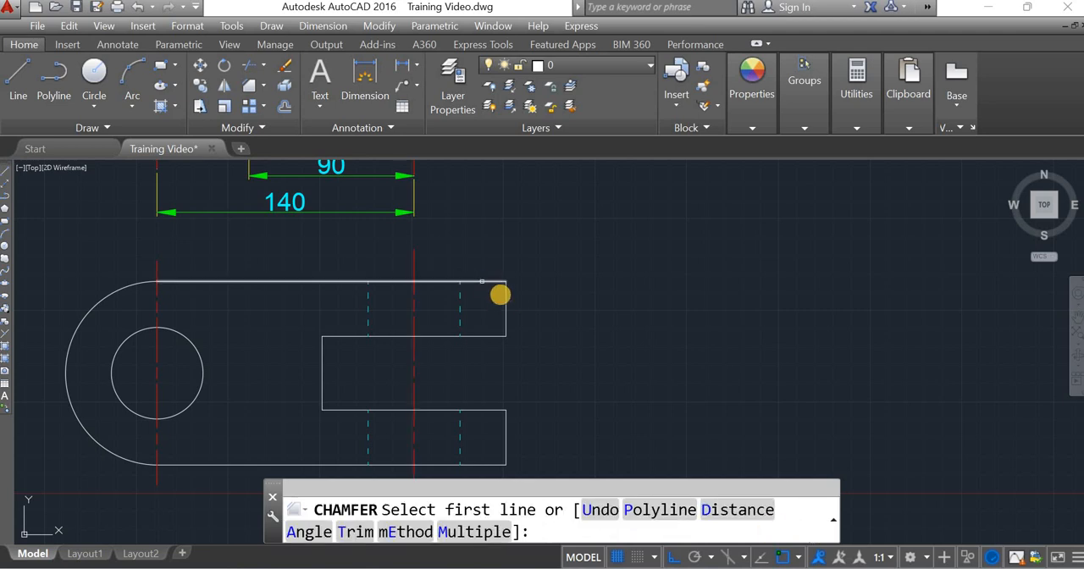
{"action": "left_click", "coordinate": [503, 288]}
{"action": "left_click", "coordinate": [505, 311]}
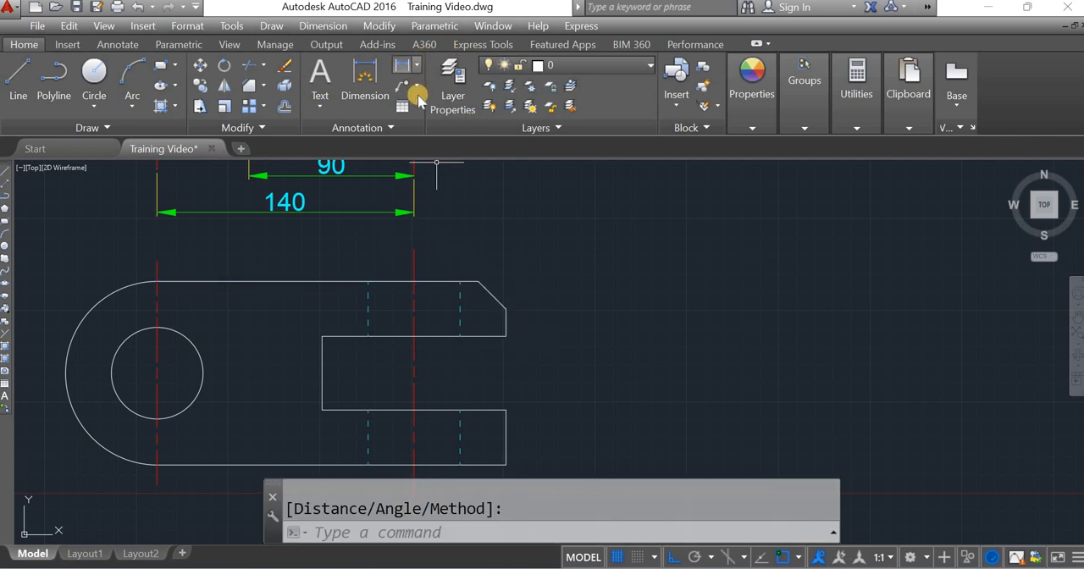
Step: Add an angular dimension between the chamfer and the upper prong's vertical end edge, placed above the corner
{"action": "left_click", "coordinate": [415, 64]}
{"action": "left_click", "coordinate": [443, 161]}
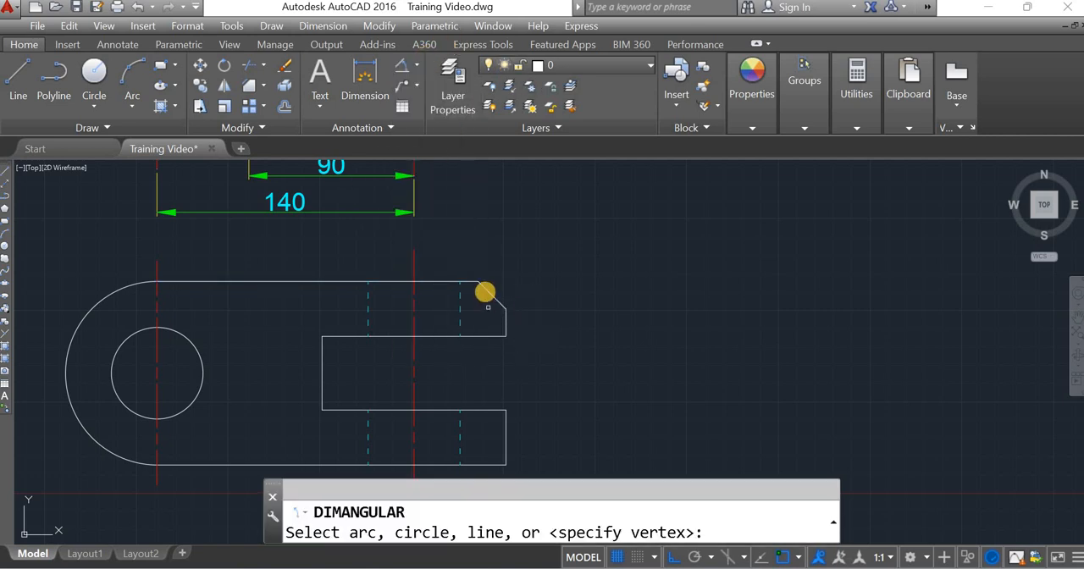
{"action": "left_click", "coordinate": [486, 291]}
{"action": "left_click", "coordinate": [504, 322]}
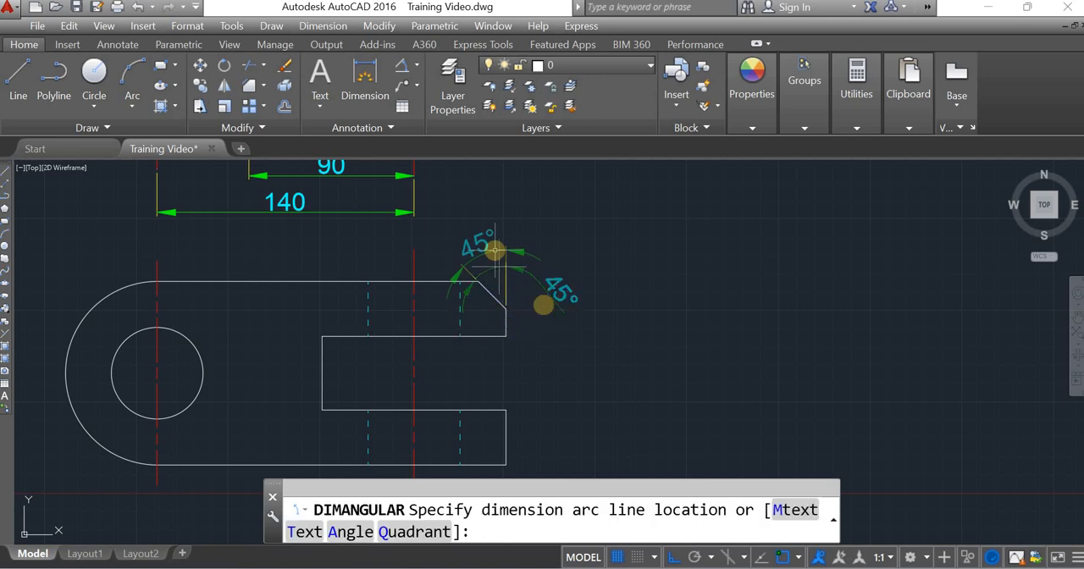
{"action": "left_click", "coordinate": [494, 248]}
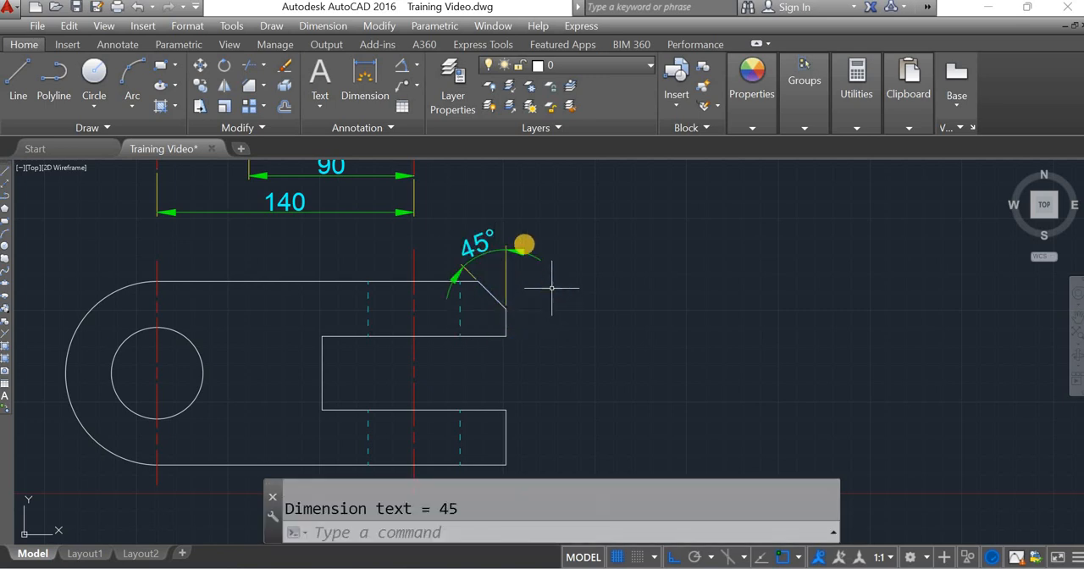
Step: Erase the chamfer's angular dimension
{"action": "left_click", "coordinate": [524, 245]}
{"action": "left_click", "coordinate": [506, 215]}
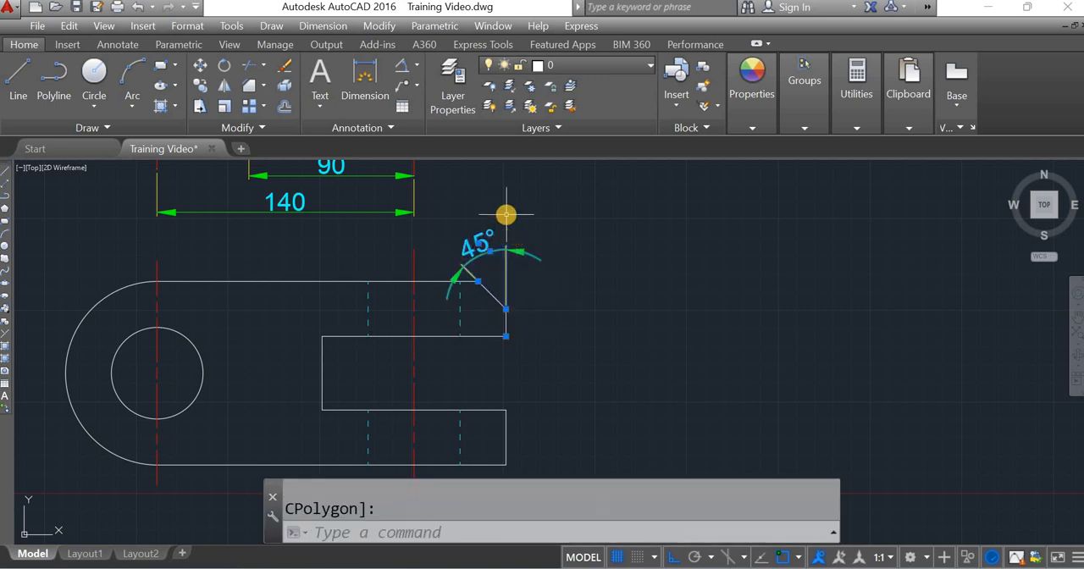
{"action": "key", "text": "Delete"}
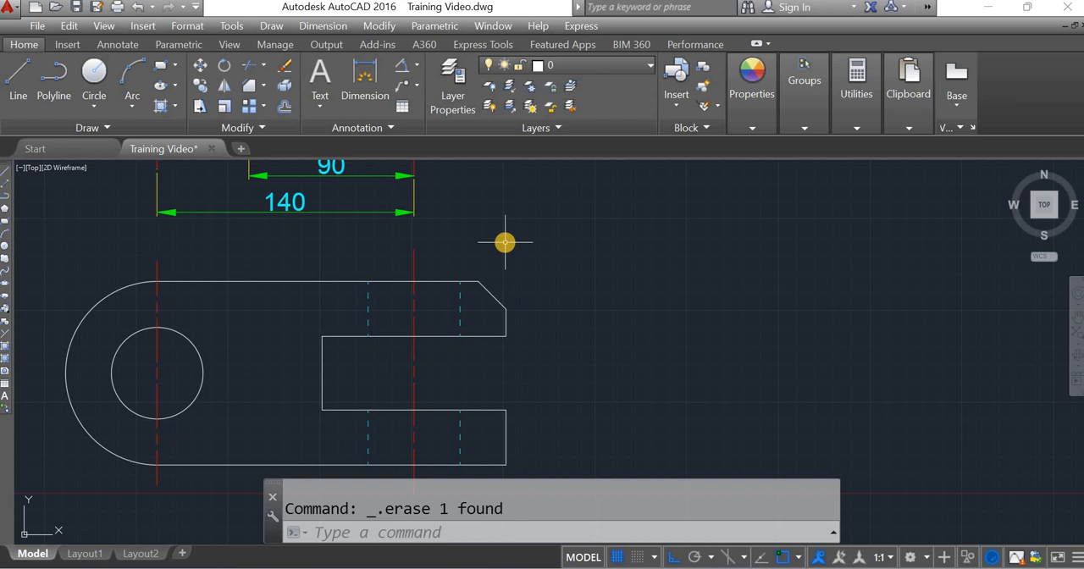
Step: Chamfer the lower outer corner of the upper prong and both inner slot corners with the same length and angle
{"action": "type", "text": "CHA"}
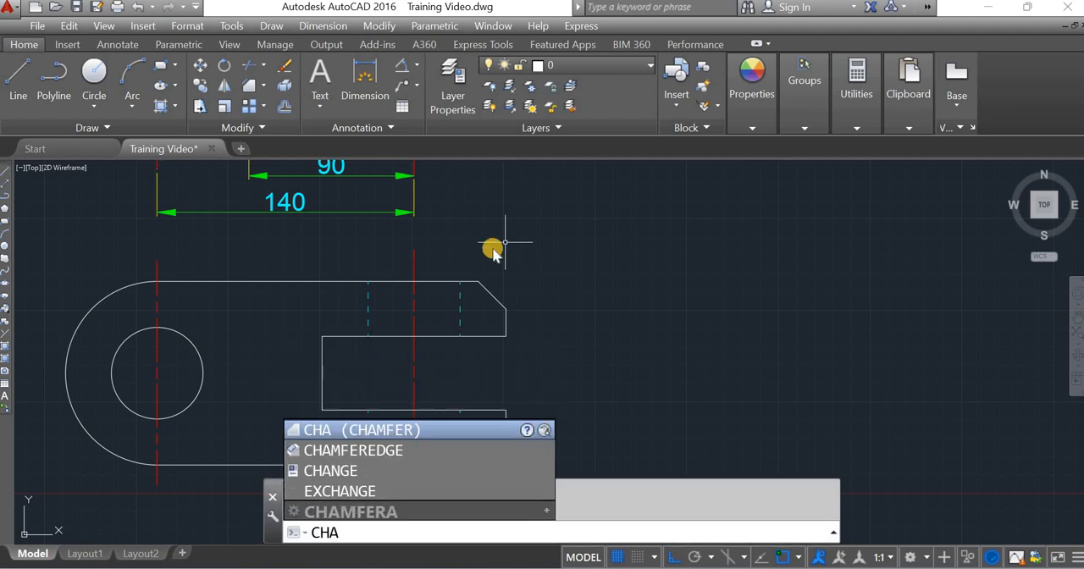
{"action": "key", "text": "Return"}
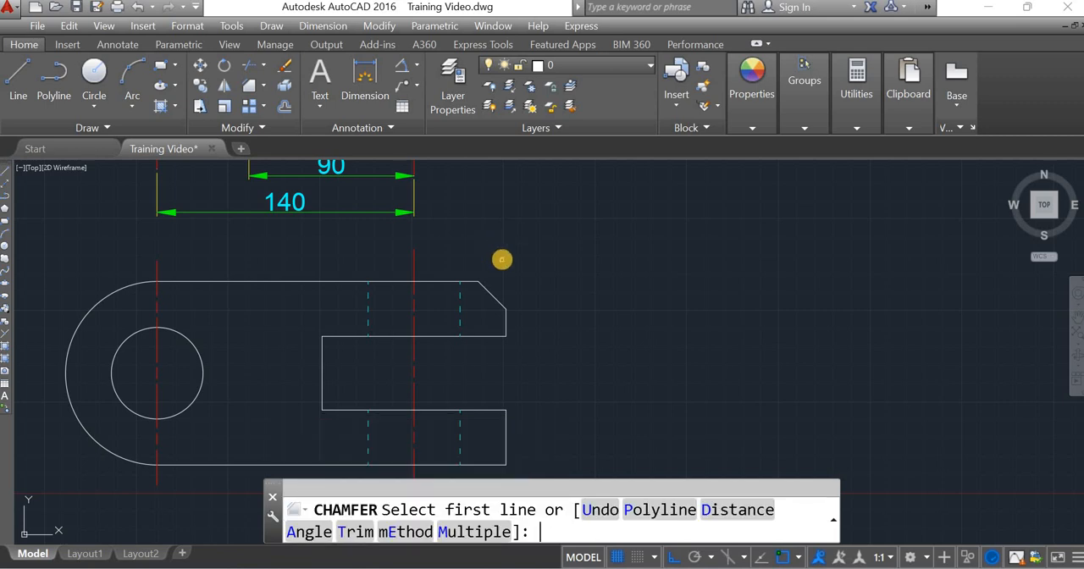
{"action": "left_click", "coordinate": [505, 322]}
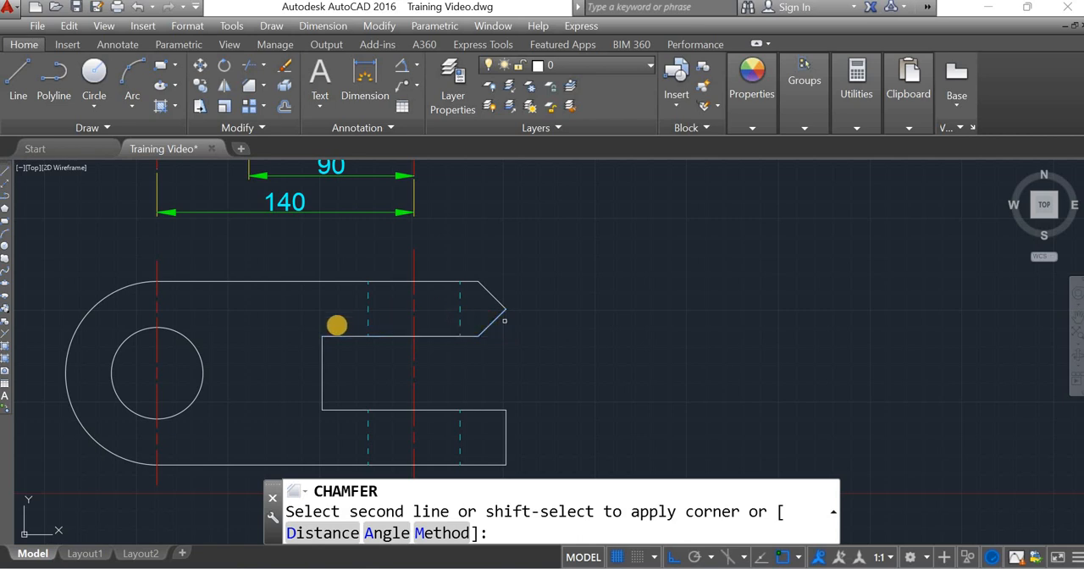
{"action": "left_click", "coordinate": [504, 320]}
{"action": "left_click", "coordinate": [320, 352]}
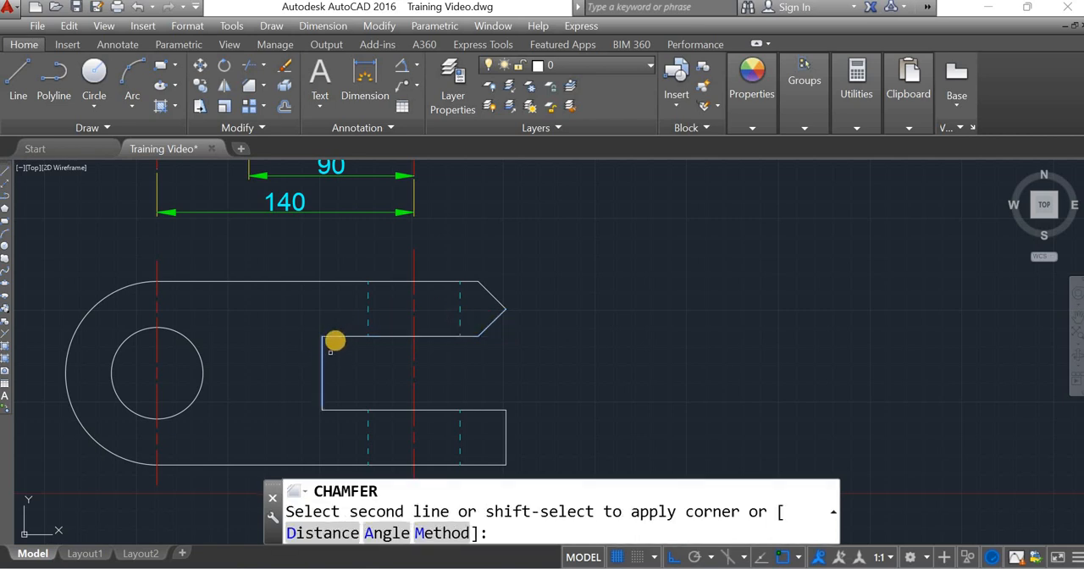
{"action": "left_click", "coordinate": [334, 338]}
{"action": "left_click", "coordinate": [321, 385]}
{"action": "left_click", "coordinate": [360, 411]}
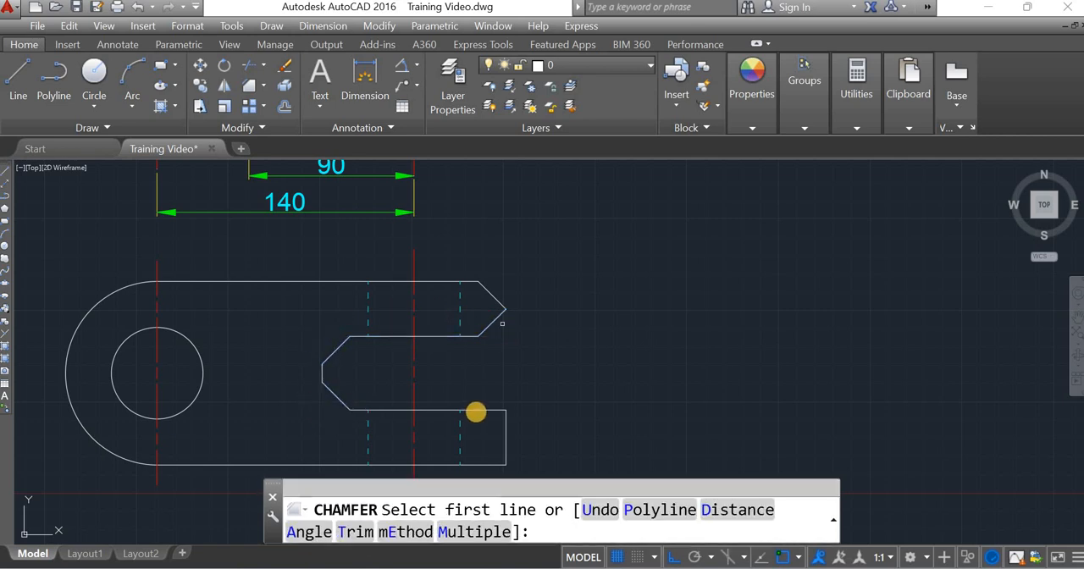
Step: Chamfer both outer corners of the lower prong with the same length and angle
{"action": "left_click", "coordinate": [477, 411]}
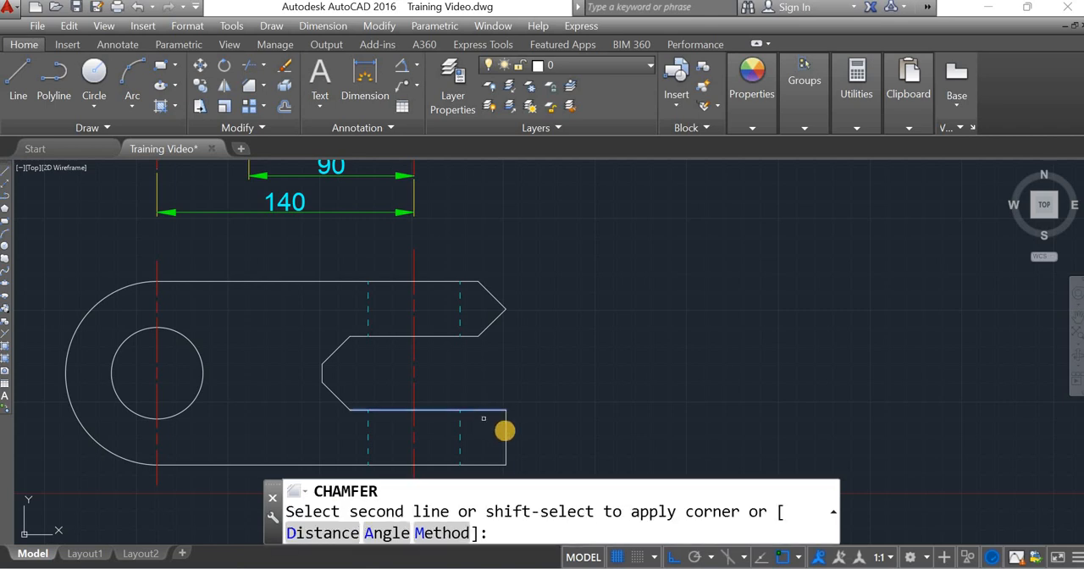
{"action": "left_click", "coordinate": [505, 452]}
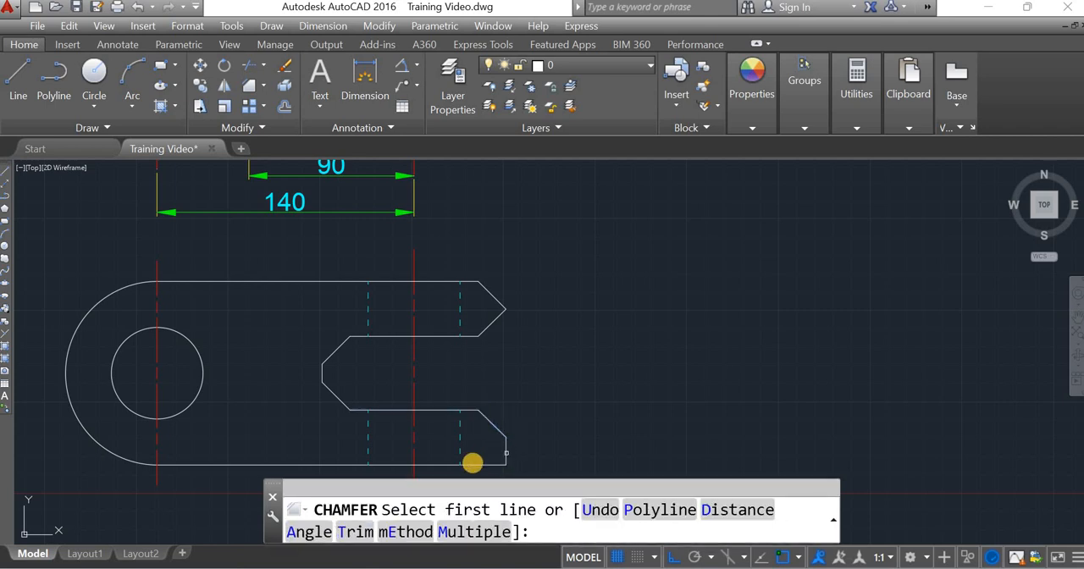
{"action": "left_click", "coordinate": [472, 464]}
{"action": "left_click", "coordinate": [505, 447]}
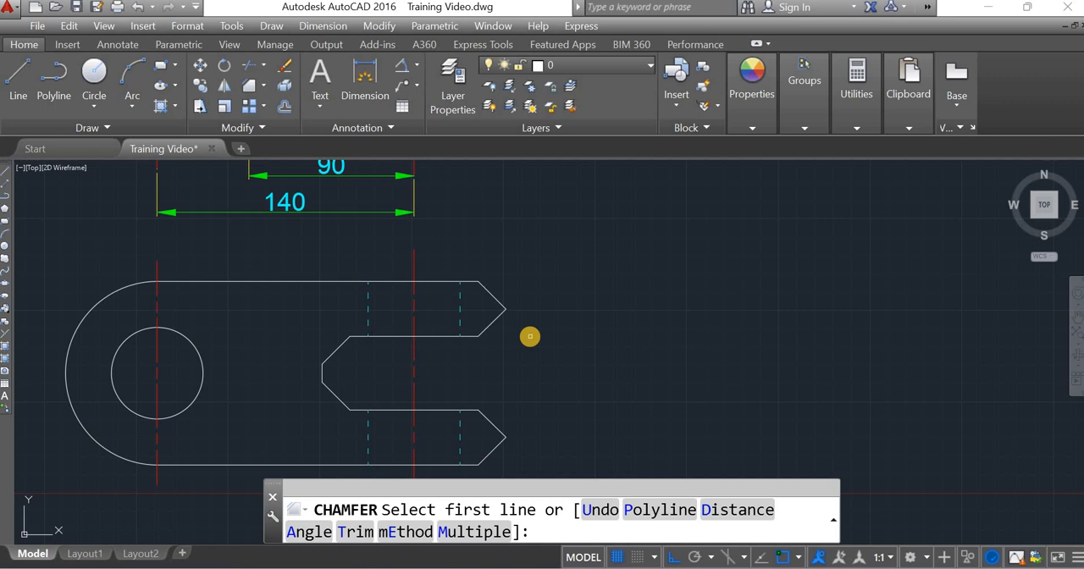
Step: Undo all the fork's chamfers and switch the dimension tool back to Linear without placing a dimension
{"action": "key", "text": "ctrl+z"}
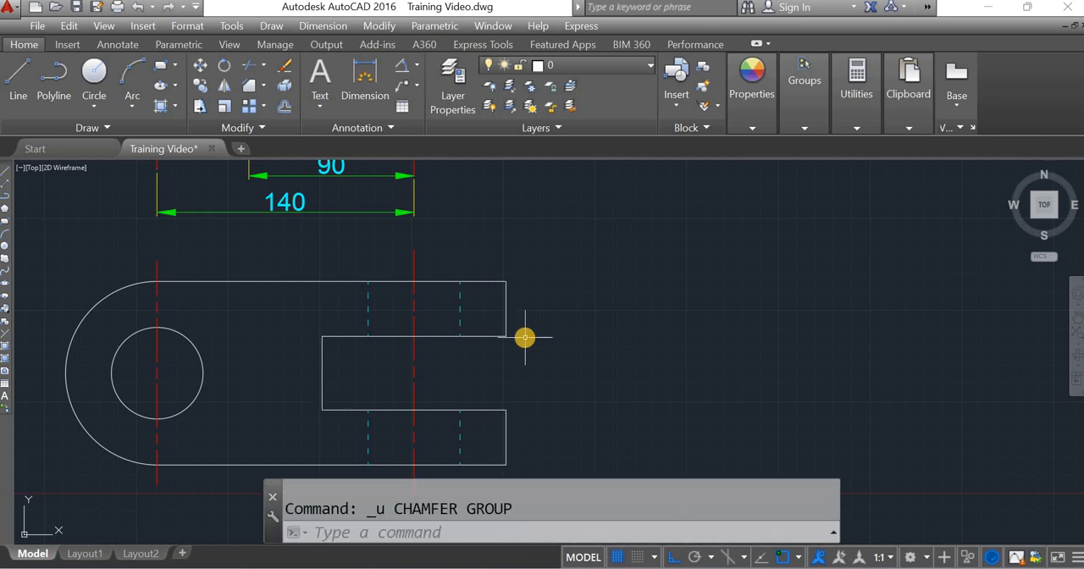
{"action": "left_click", "coordinate": [413, 68]}
{"action": "left_click", "coordinate": [438, 94]}
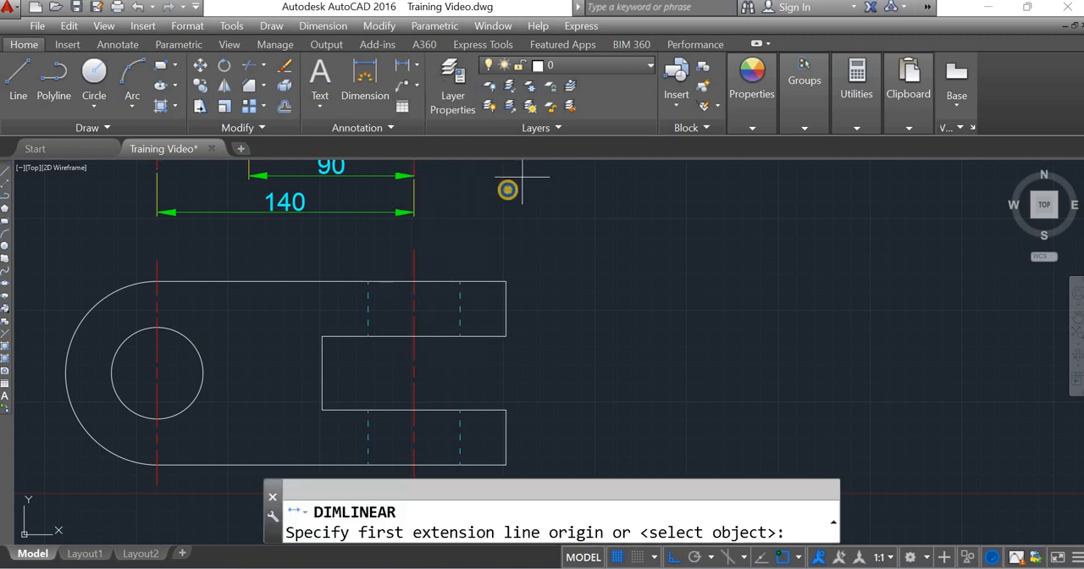
{"action": "key", "text": "Return"}
{"action": "key", "text": "Return"}
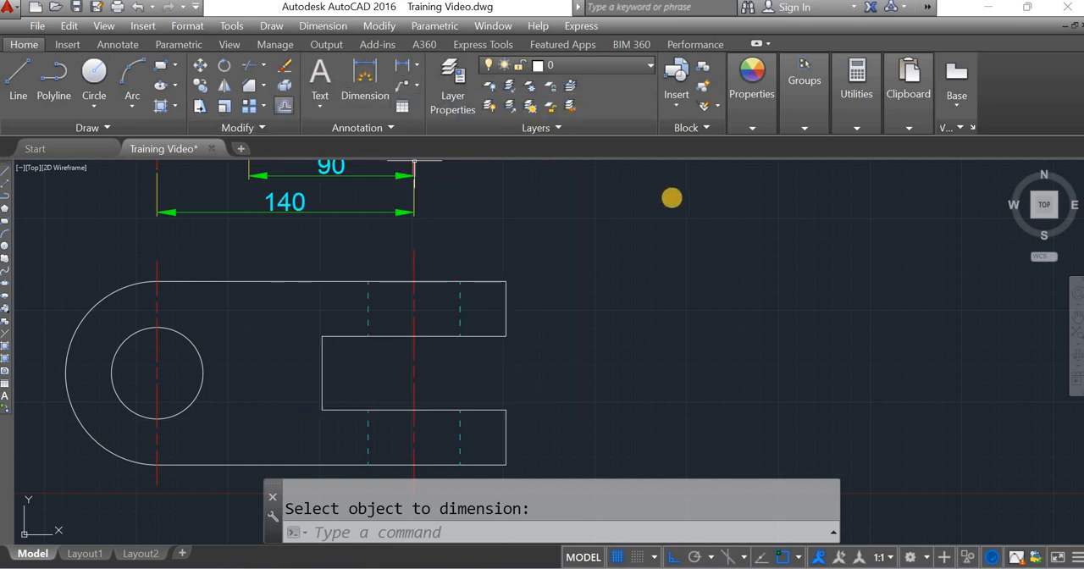
Step: Join the eight outline segments of the forked link's lower view, including the rounded end and slot edges, into one polyline
{"action": "scroll", "coordinate": [323, 264], "scroll_direction": "up", "scroll_amount": 2}
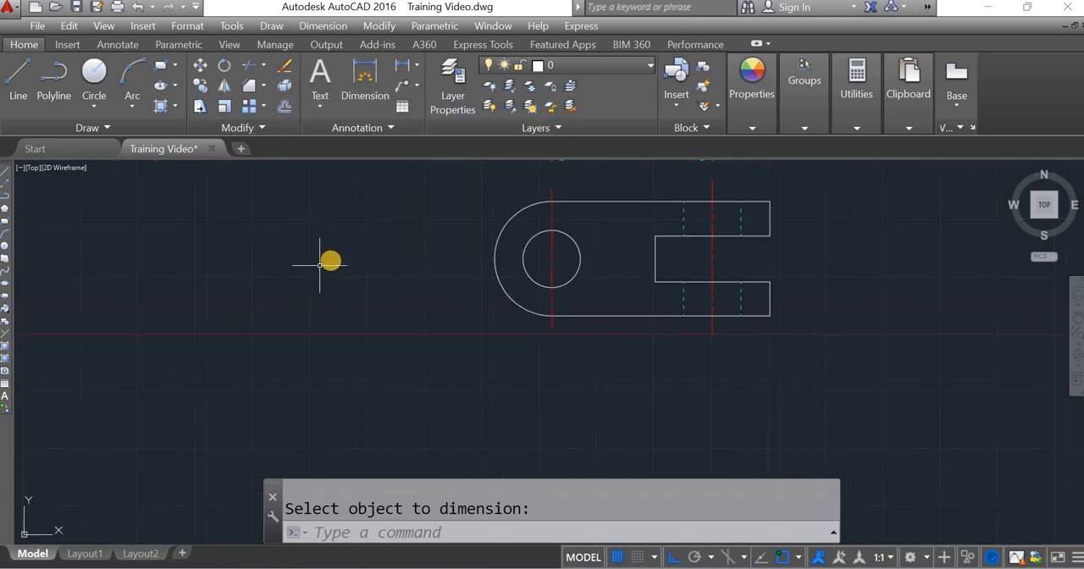
{"action": "middle_click_drag", "start_coordinate": [331, 259], "coordinate": [173, 296]}
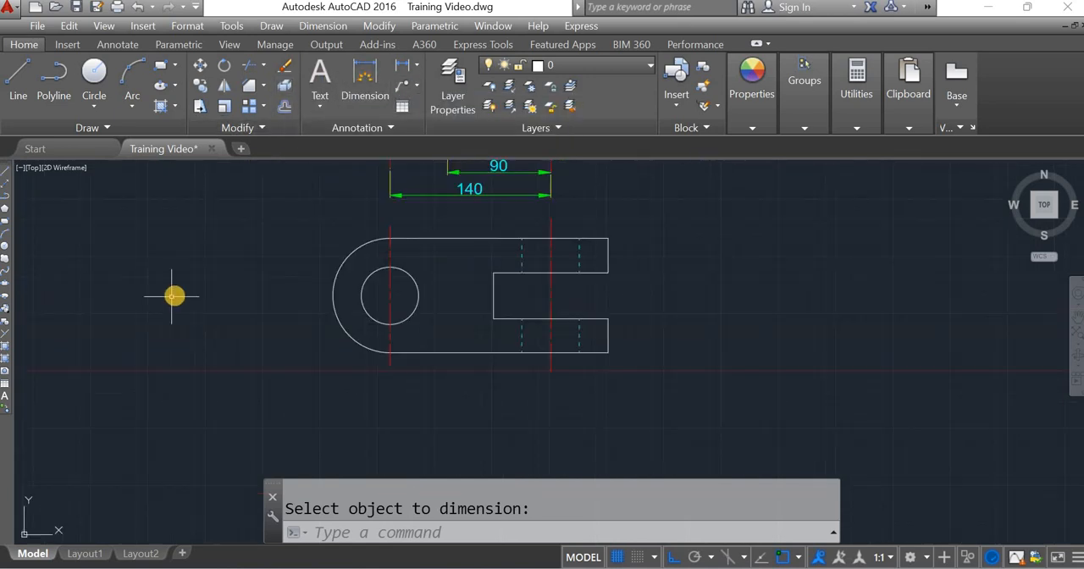
{"action": "key", "text": "ctrl+z"}
{"action": "left_click", "coordinate": [370, 236]}
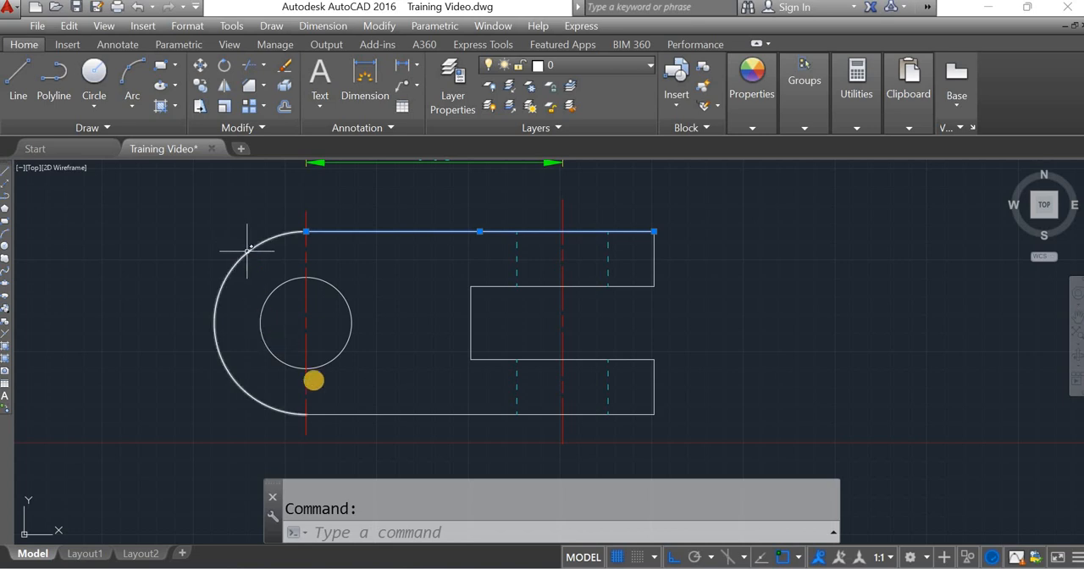
{"action": "left_click", "coordinate": [242, 250]}
{"action": "left_click", "coordinate": [348, 414]}
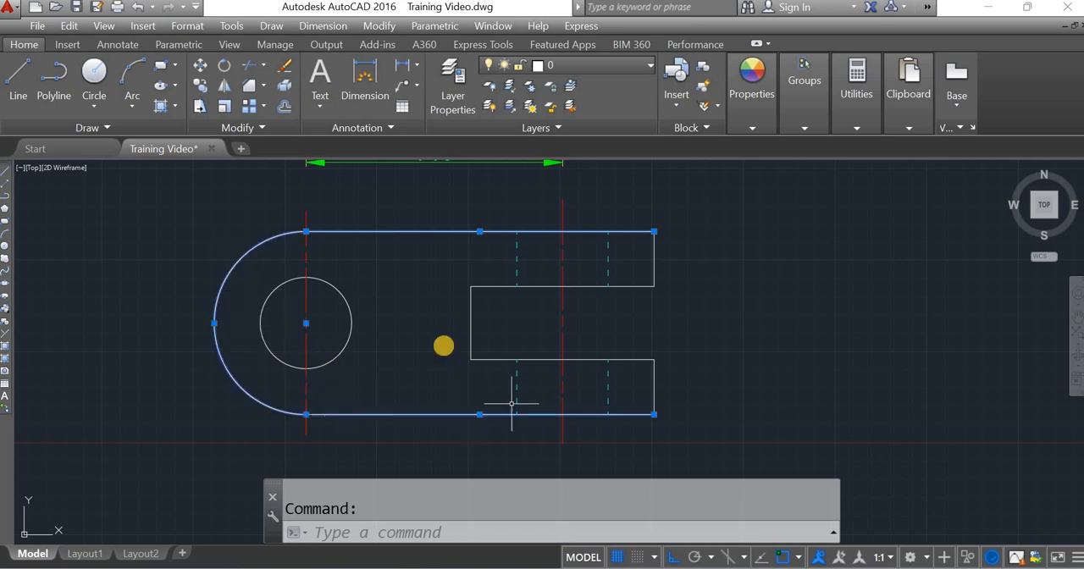
{"action": "left_click", "coordinate": [652, 372]}
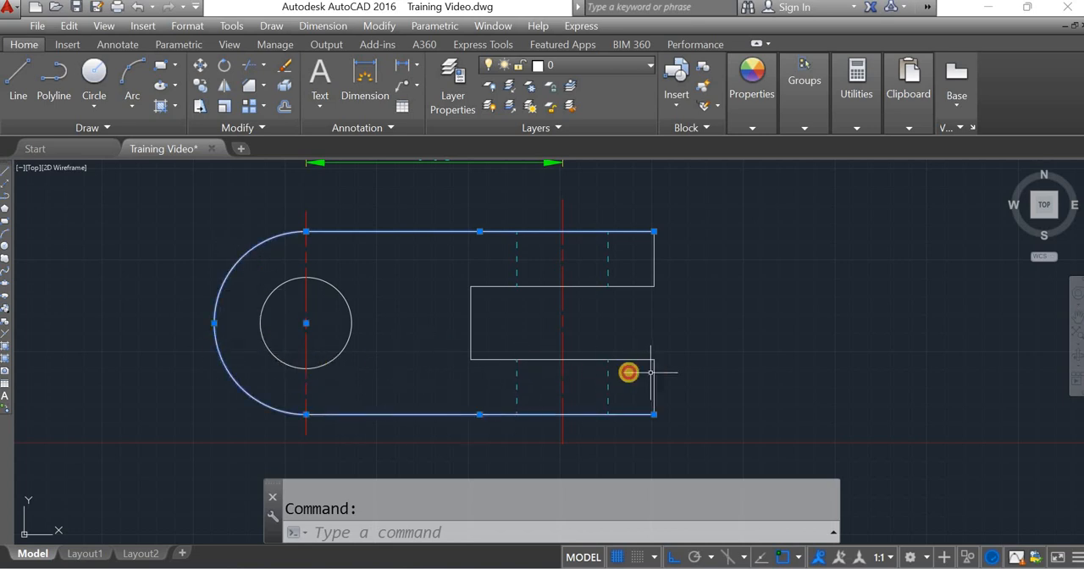
{"action": "left_click", "coordinate": [595, 358]}
{"action": "left_click", "coordinate": [471, 323]}
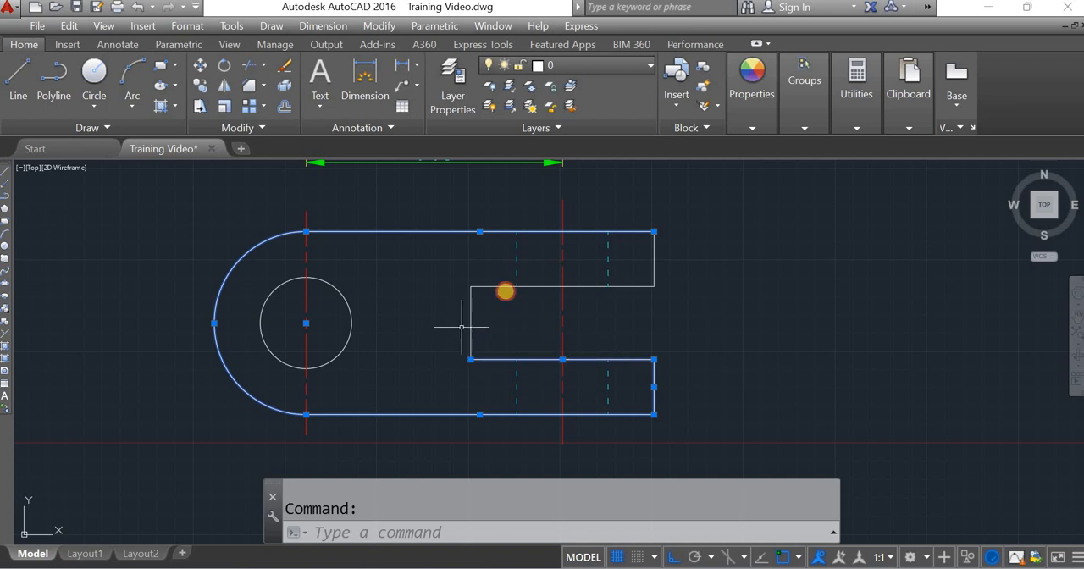
{"action": "left_click", "coordinate": [516, 285]}
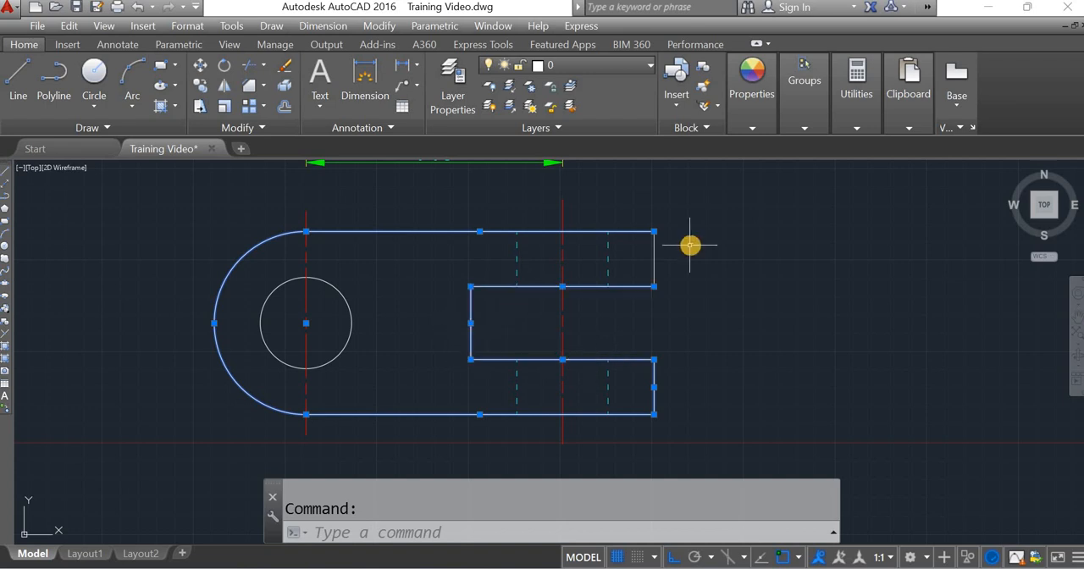
{"action": "left_click", "coordinate": [654, 246]}
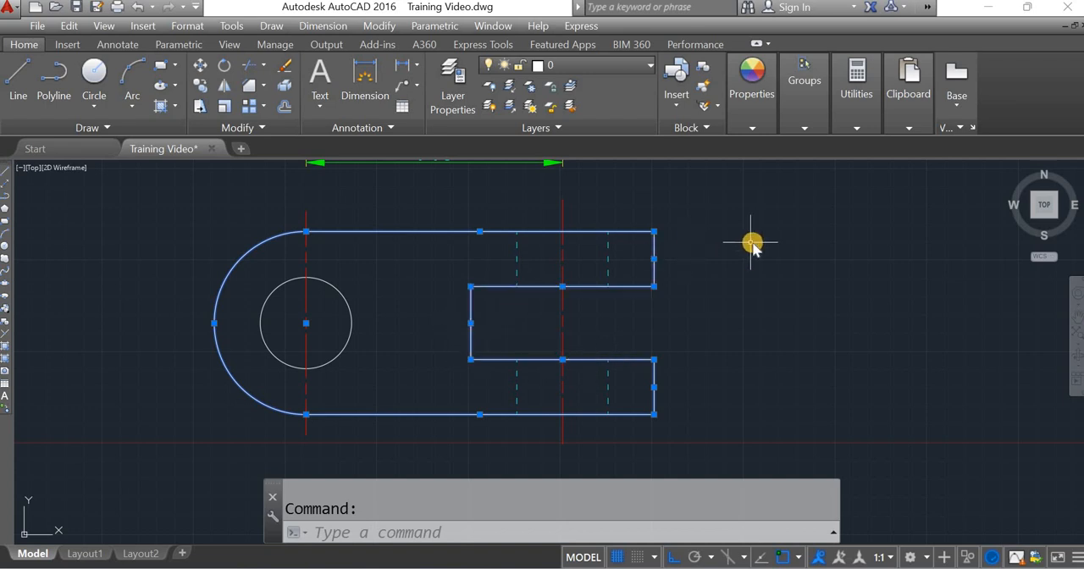
{"action": "type", "text": "j"}
{"action": "key", "text": "Return"}
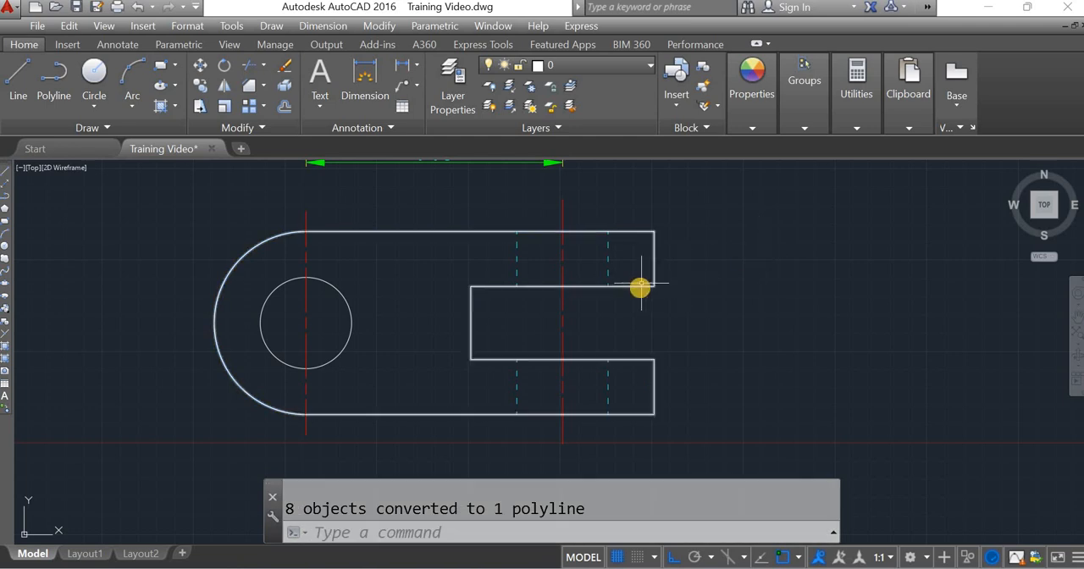
Step: Explode the lower view's joined outline polyline back into separate lines and an arc
{"action": "left_click", "coordinate": [640, 286]}
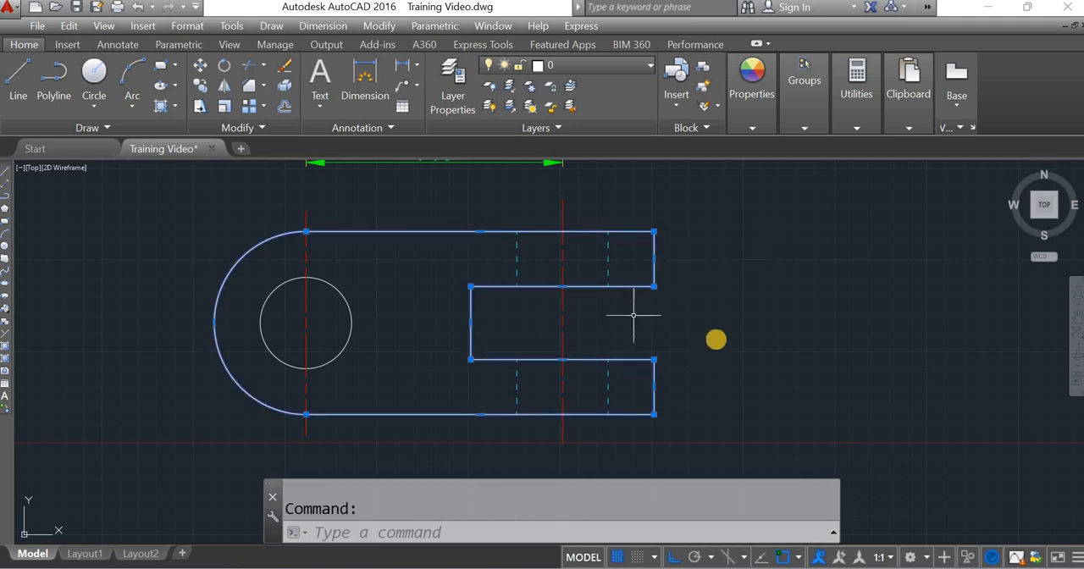
{"action": "scroll", "coordinate": [398, 329], "scroll_direction": "down", "scroll_amount": 2}
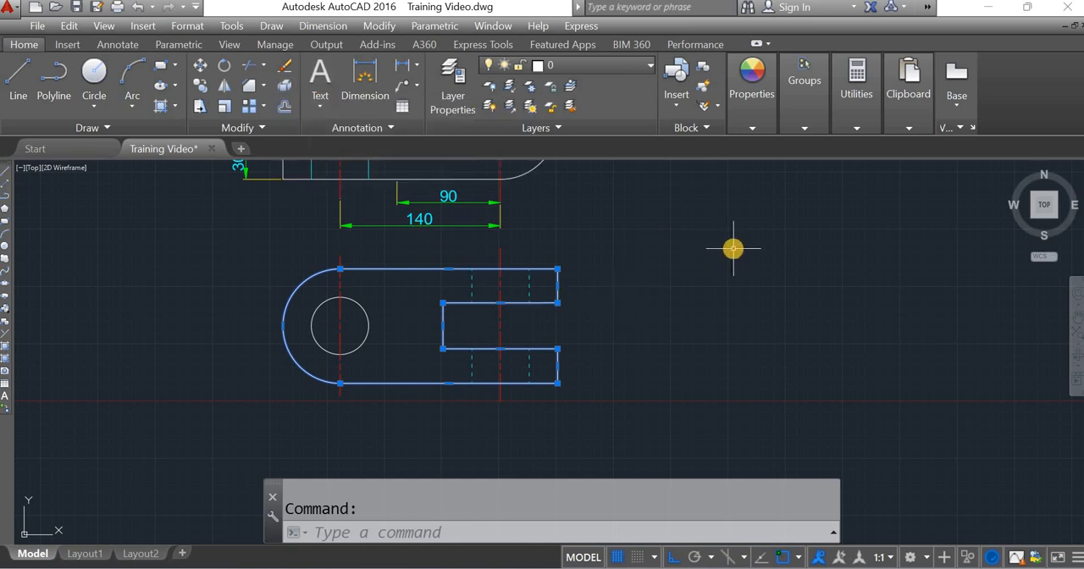
{"action": "type", "text": "X"}
{"action": "key", "text": "Return"}
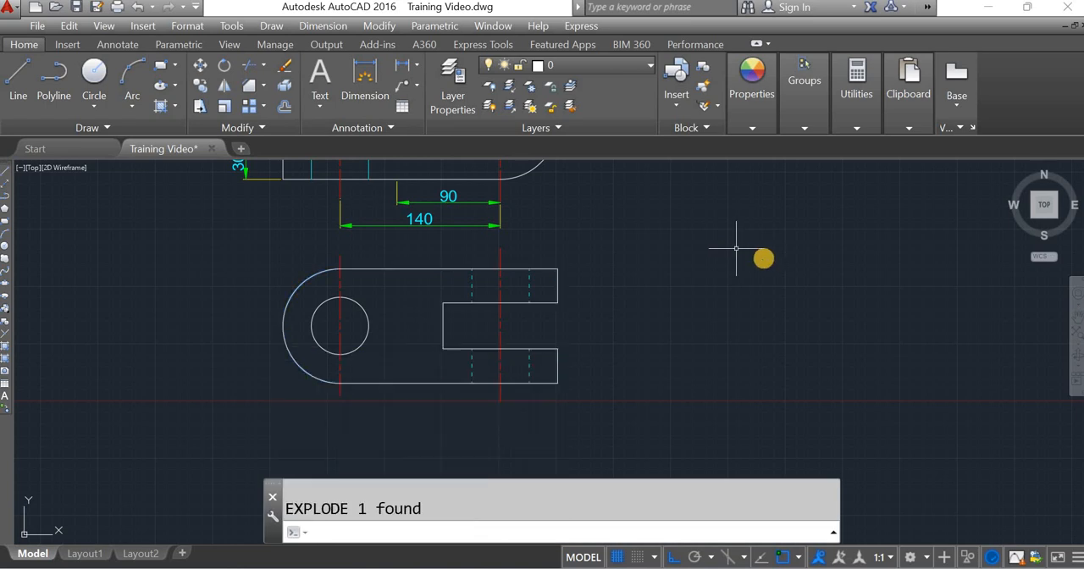
Step: Select the exploded outline's edges and arc one by one to check whether they are separate objects, and clear the selection
{"action": "left_click", "coordinate": [413, 266]}
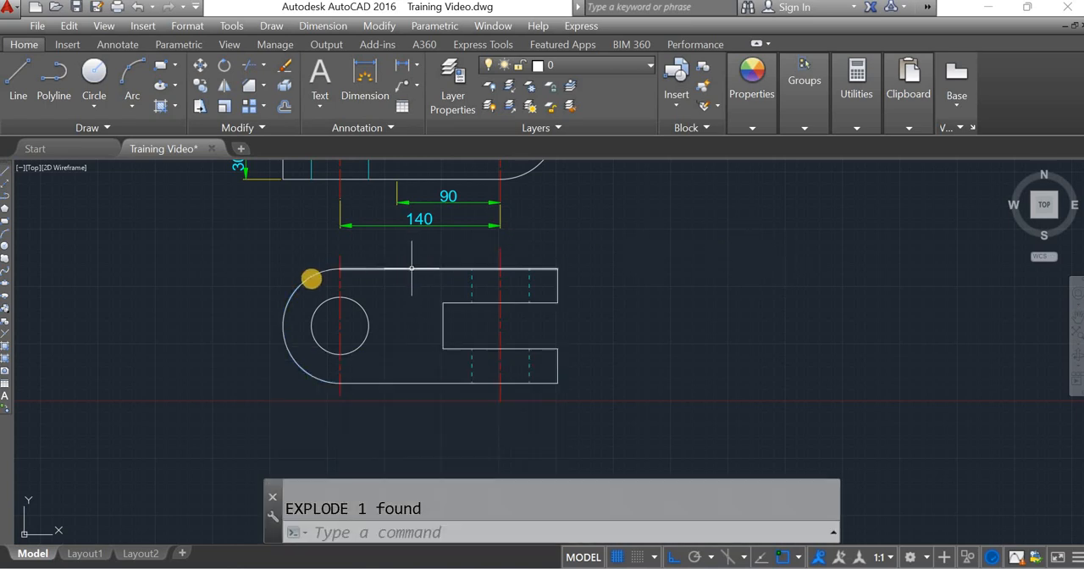
{"action": "left_click", "coordinate": [307, 276]}
{"action": "left_click", "coordinate": [429, 383]}
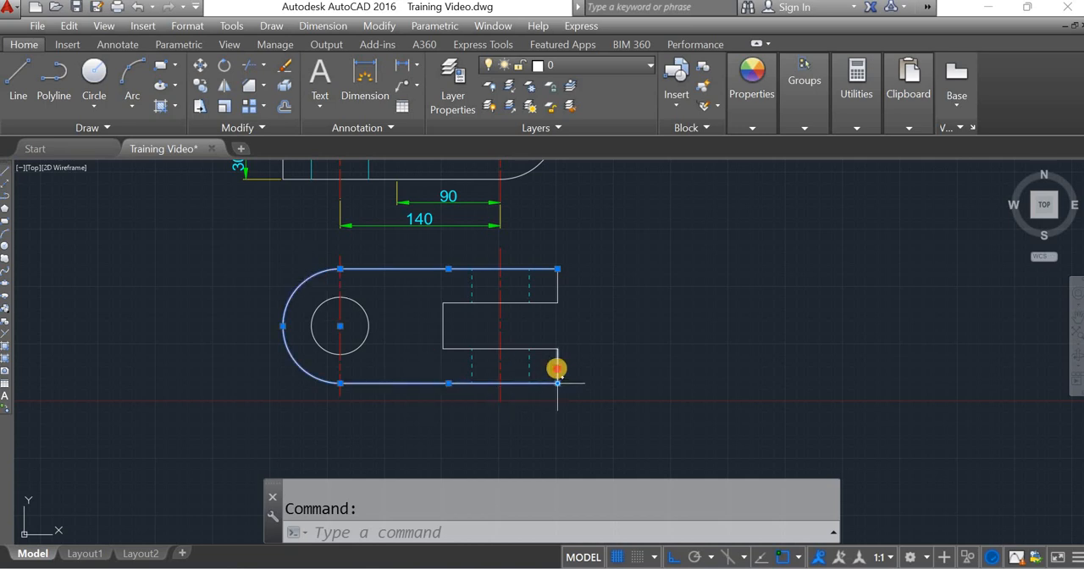
{"action": "left_click", "coordinate": [484, 342]}
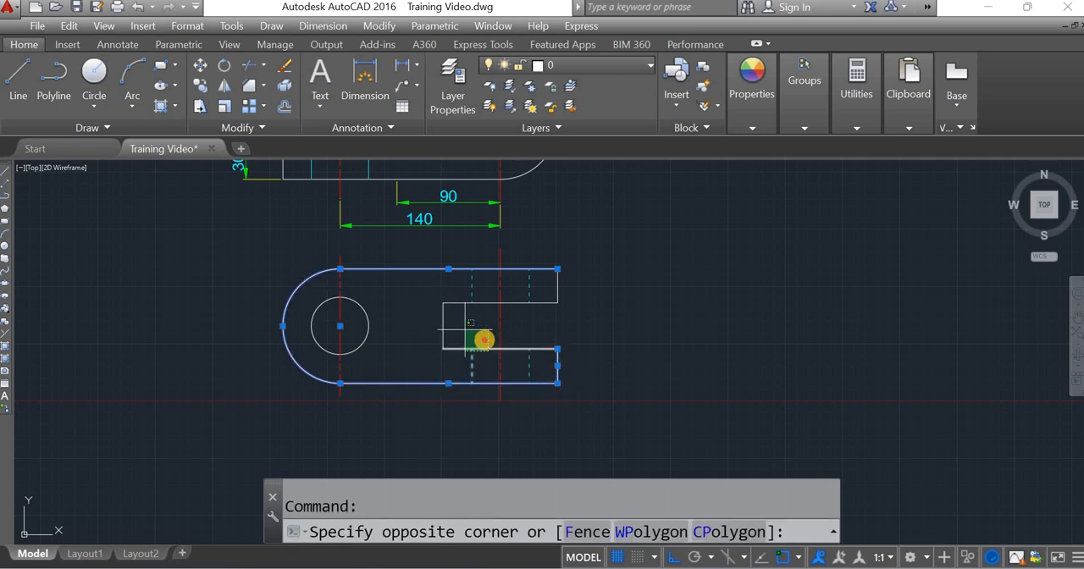
{"action": "left_click", "coordinate": [445, 319]}
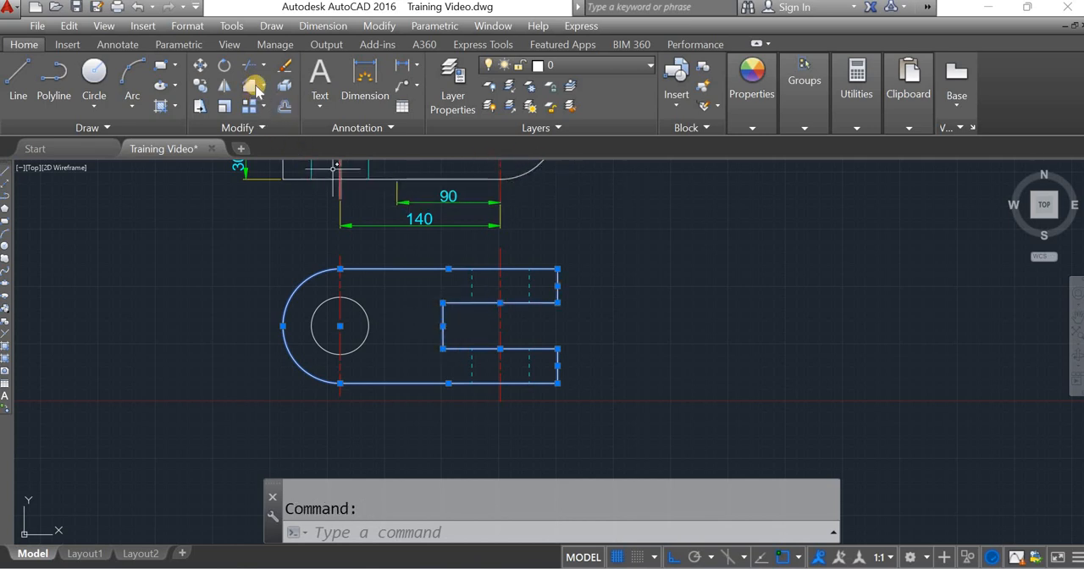
{"action": "key", "text": "Escape"}
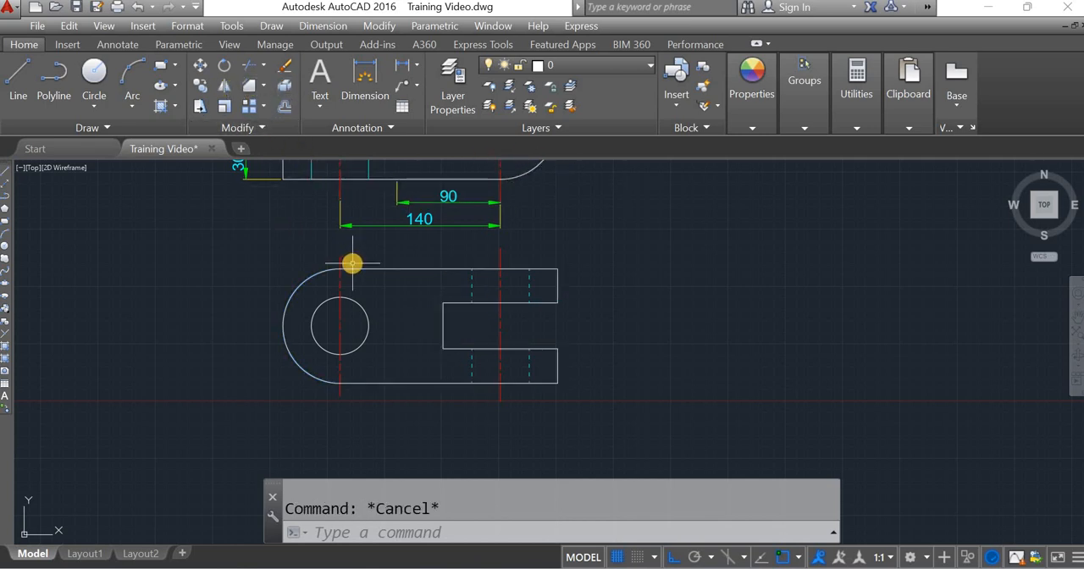